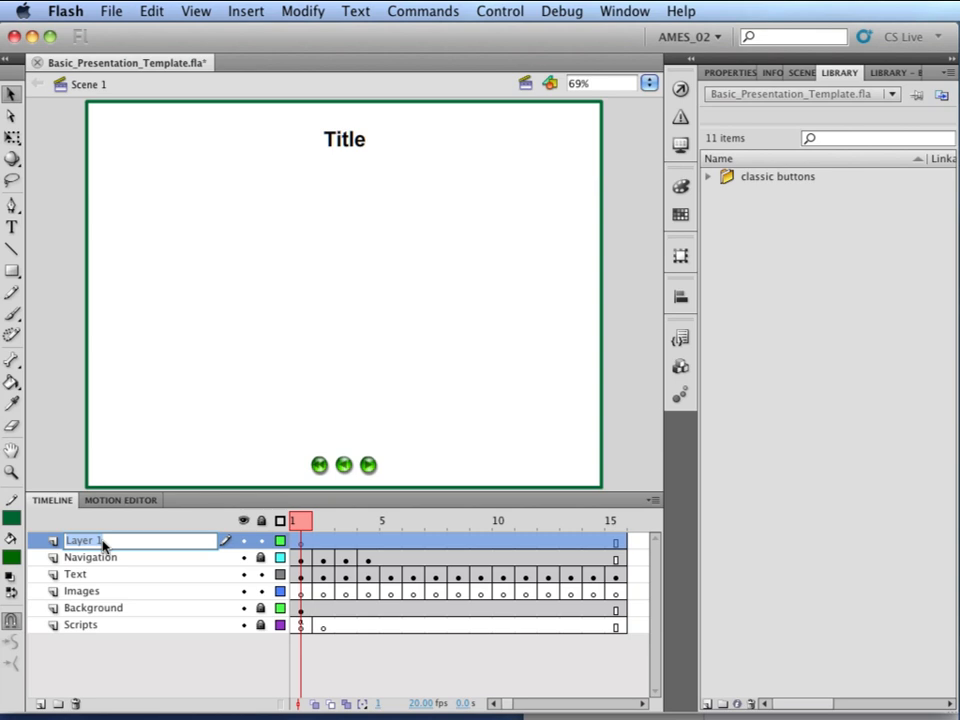
Rename the new layer to Audio and move it between the Images and Background layers.
text(Audio)
key(Return)
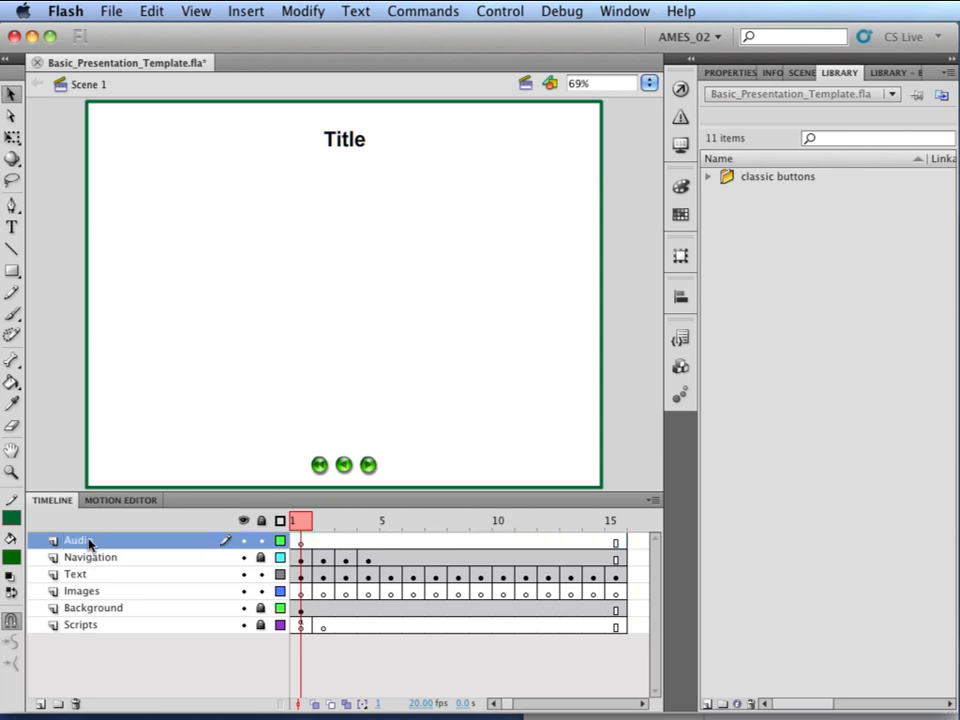
drag(89, 544, 86, 600)
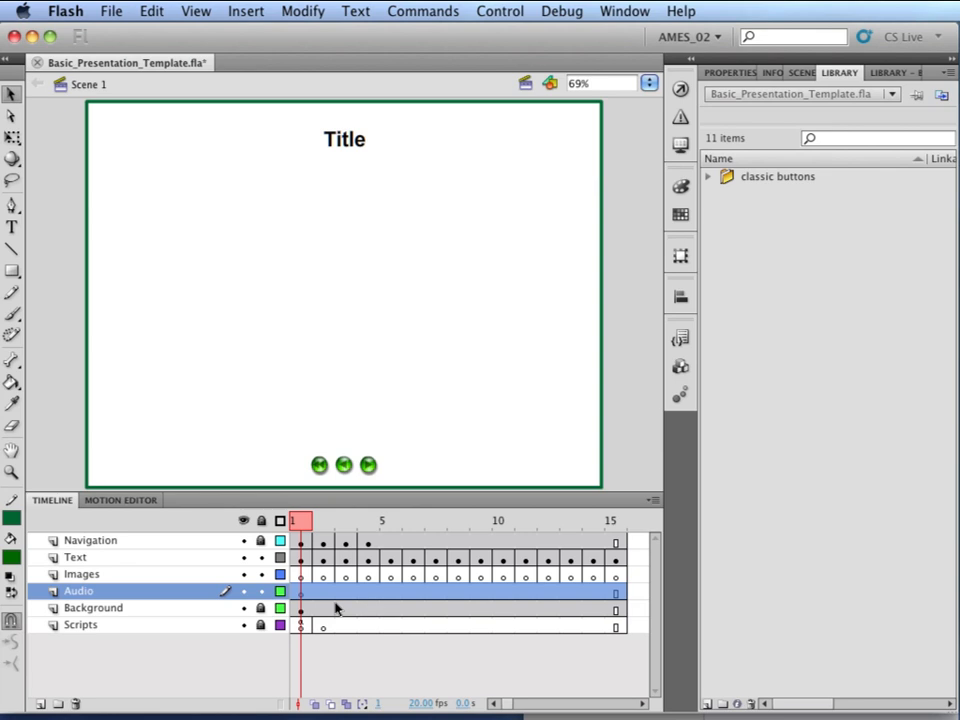
Turn all 15 frames of the Audio layer into separate keyframes.
click(438, 595)
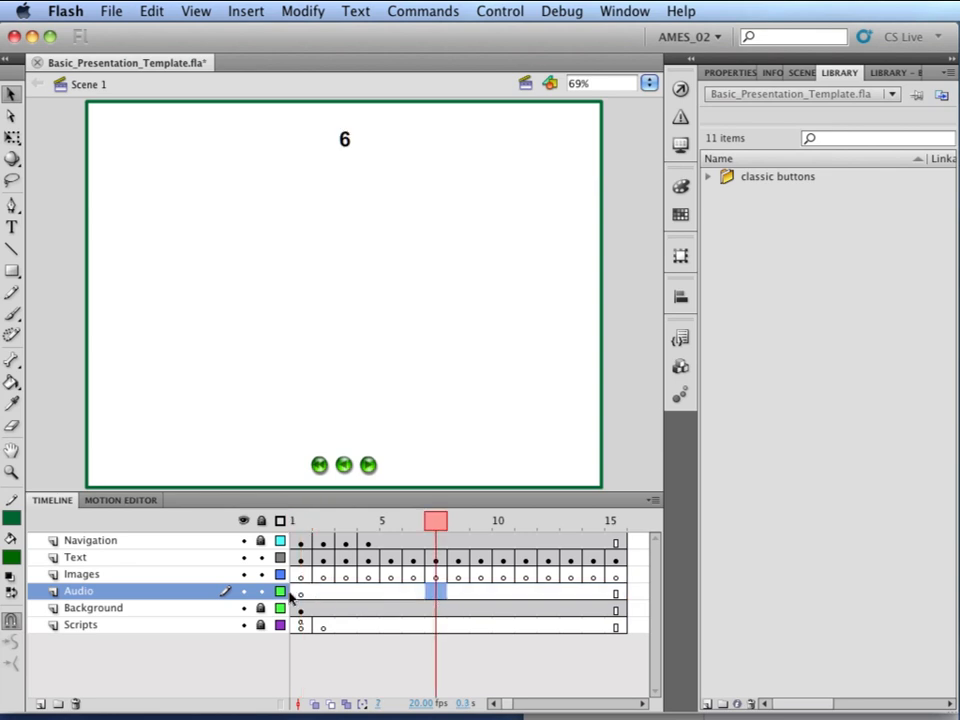
click(210, 597)
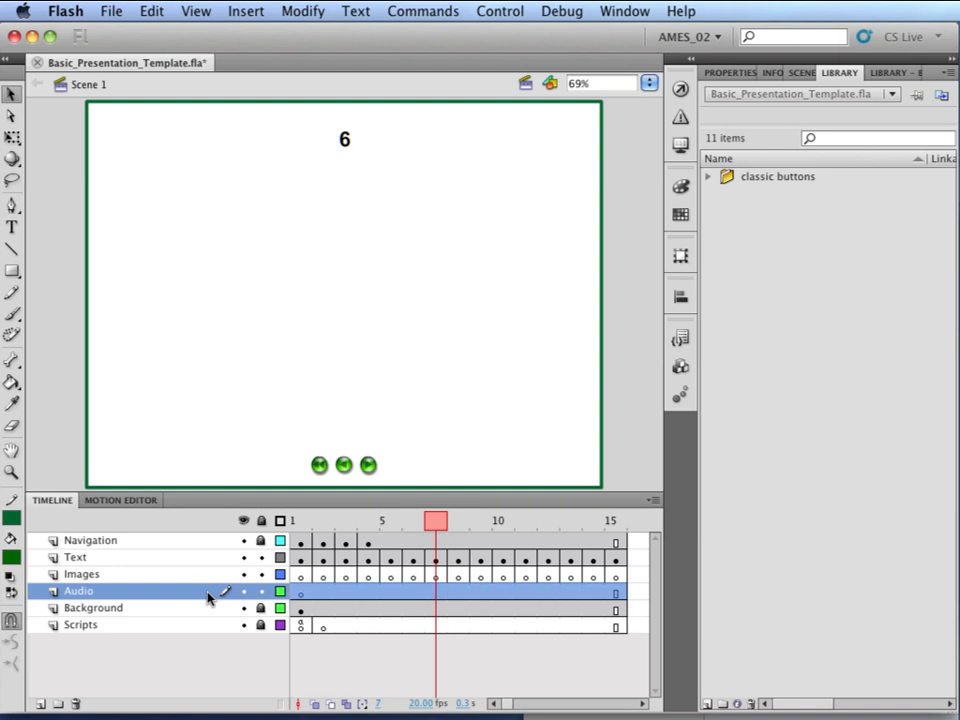
right_click(407, 598)
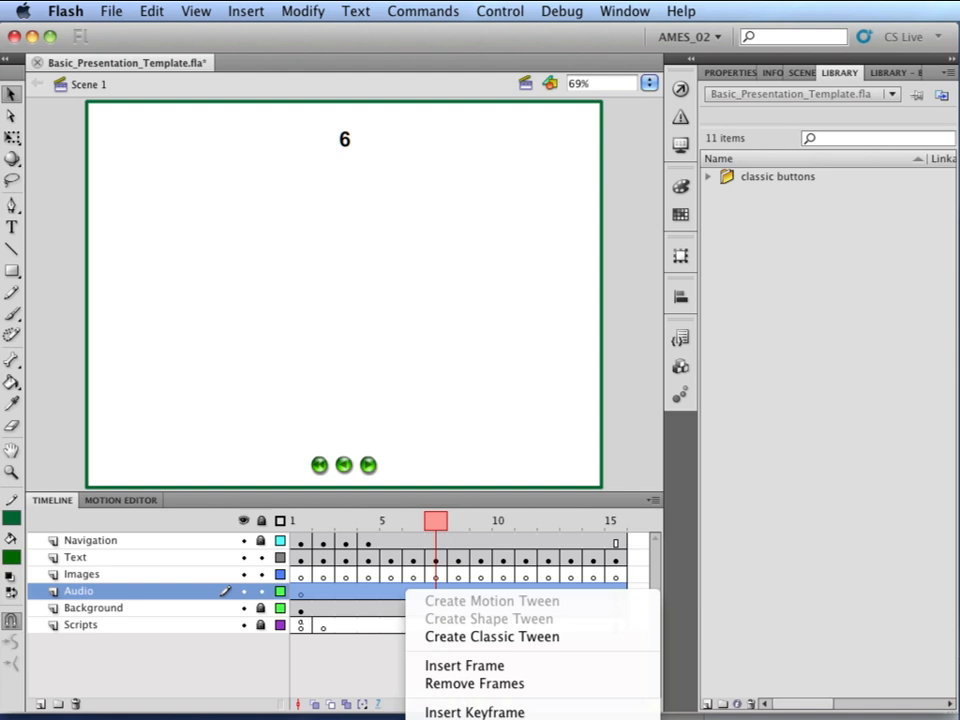
click(480, 718)
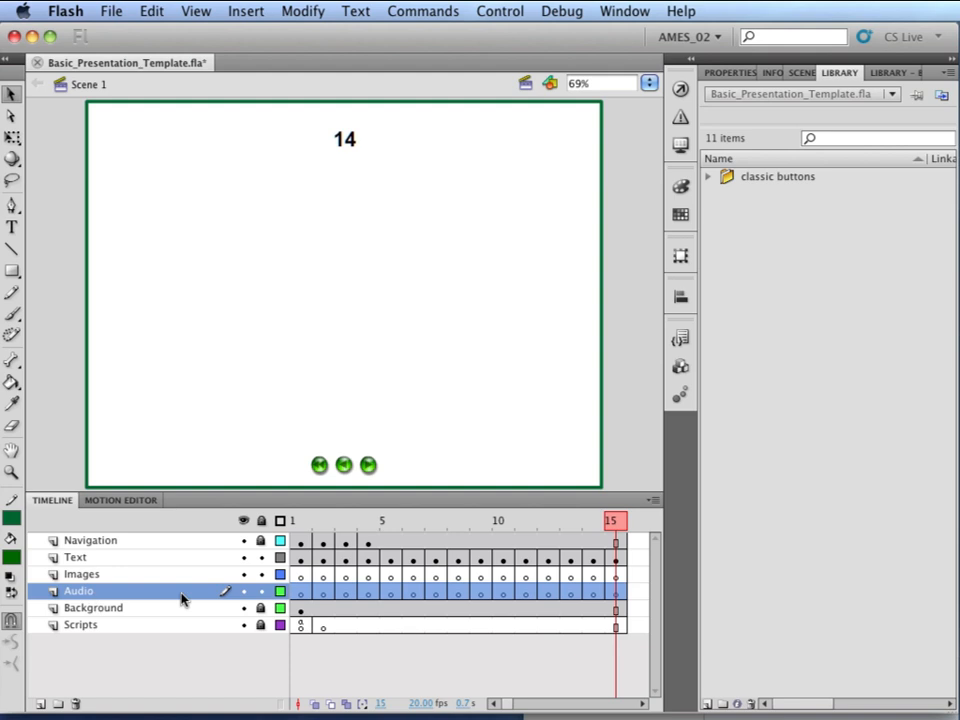
Check the first six keyframes of the Audio layer one by one, and return to frame 1.
click(309, 596)
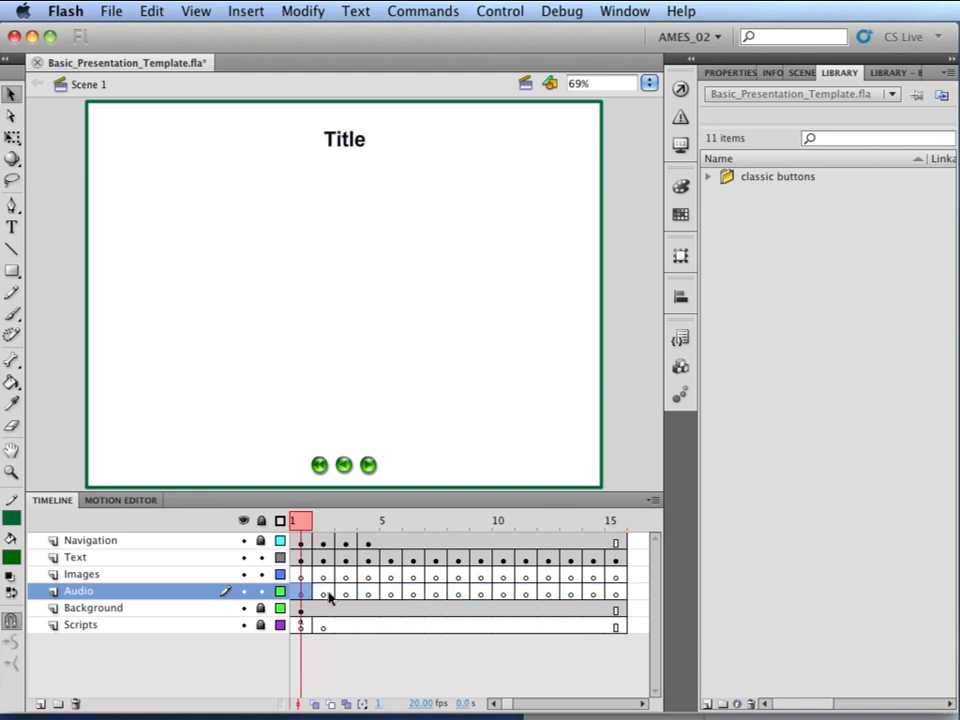
click(326, 596)
click(347, 596)
click(369, 596)
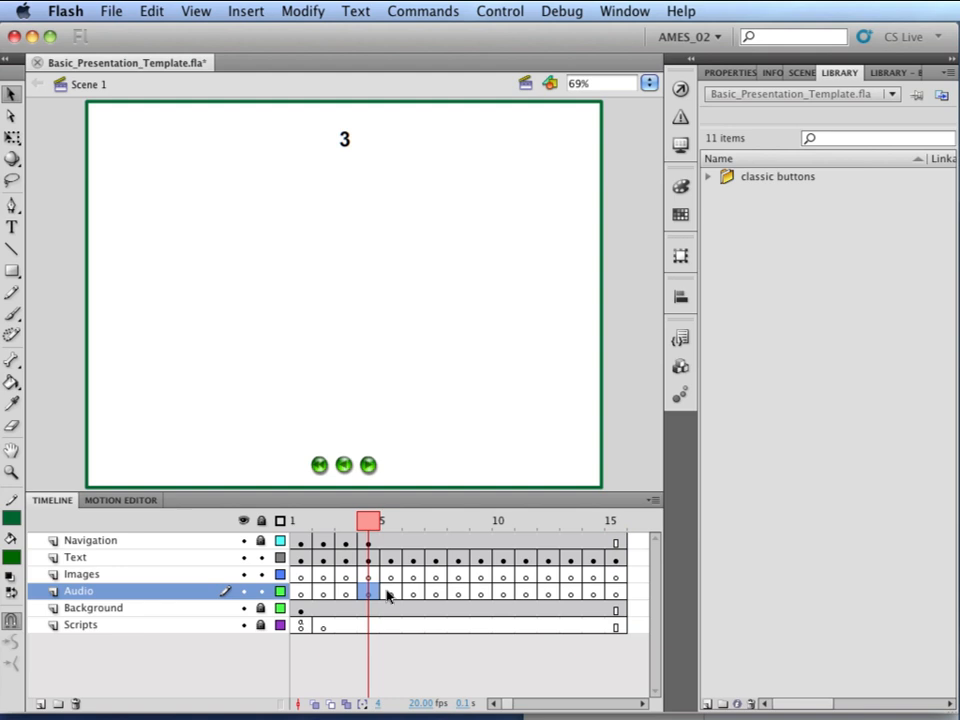
click(391, 595)
click(415, 595)
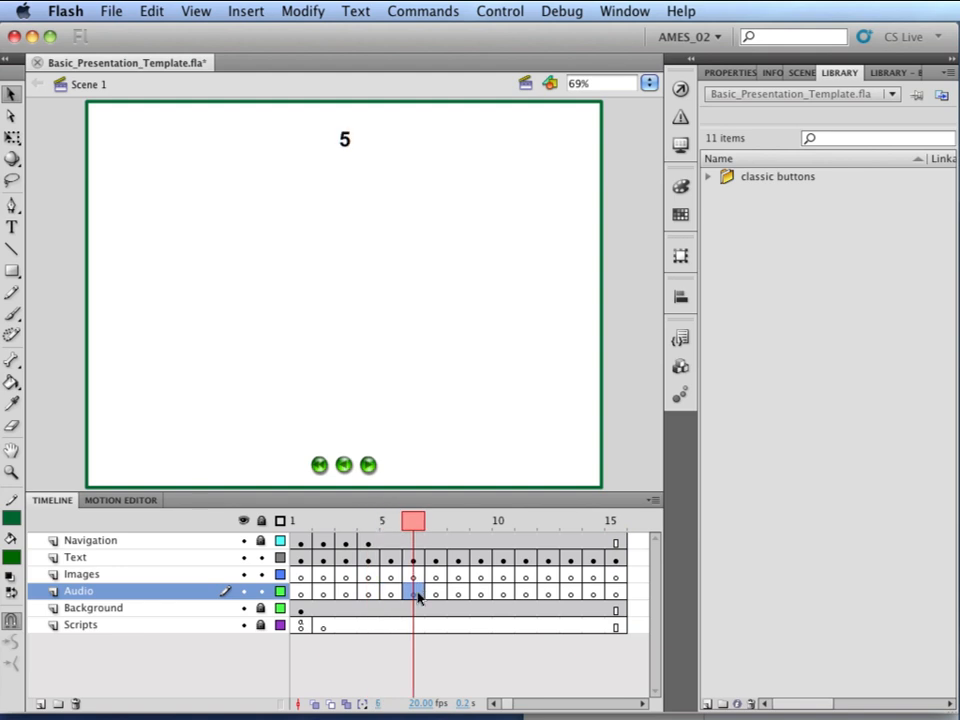
click(301, 594)
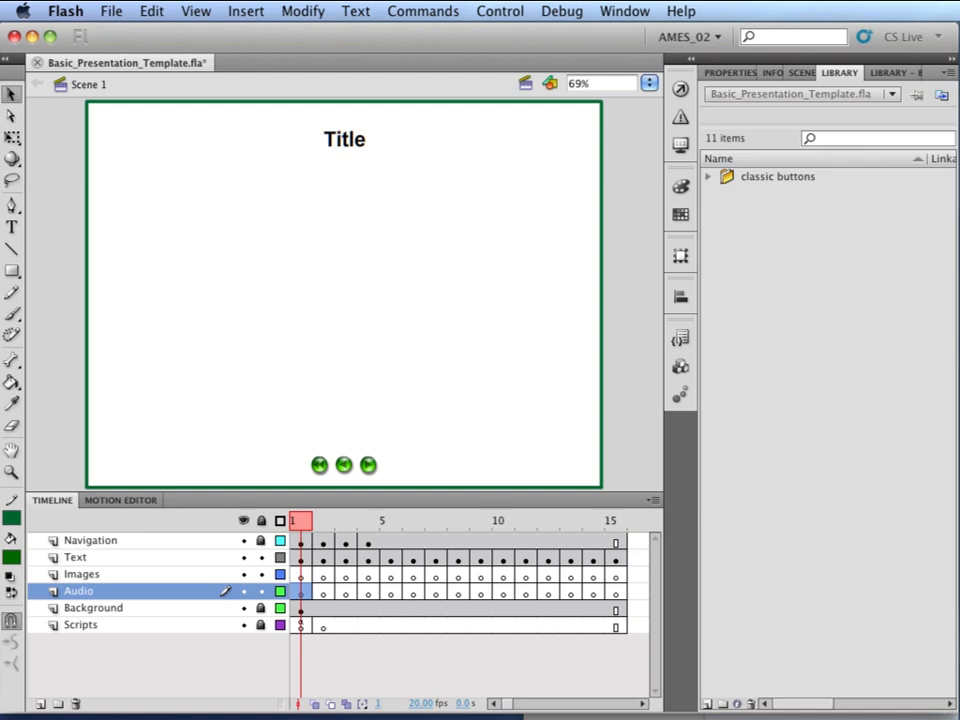
key(super+Tab)
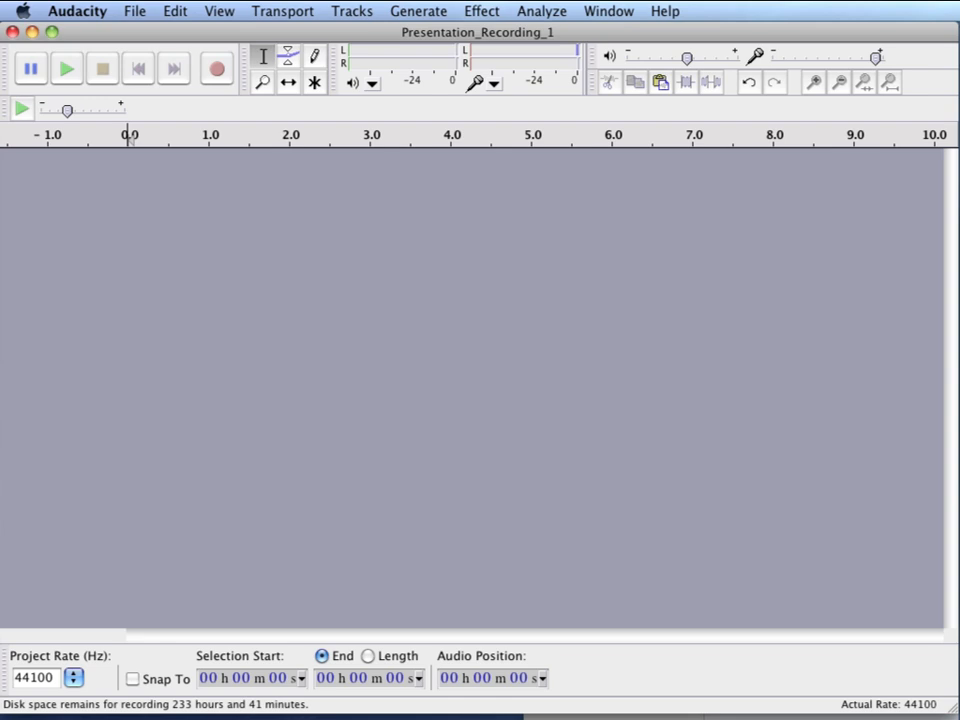
key(super+Tab)
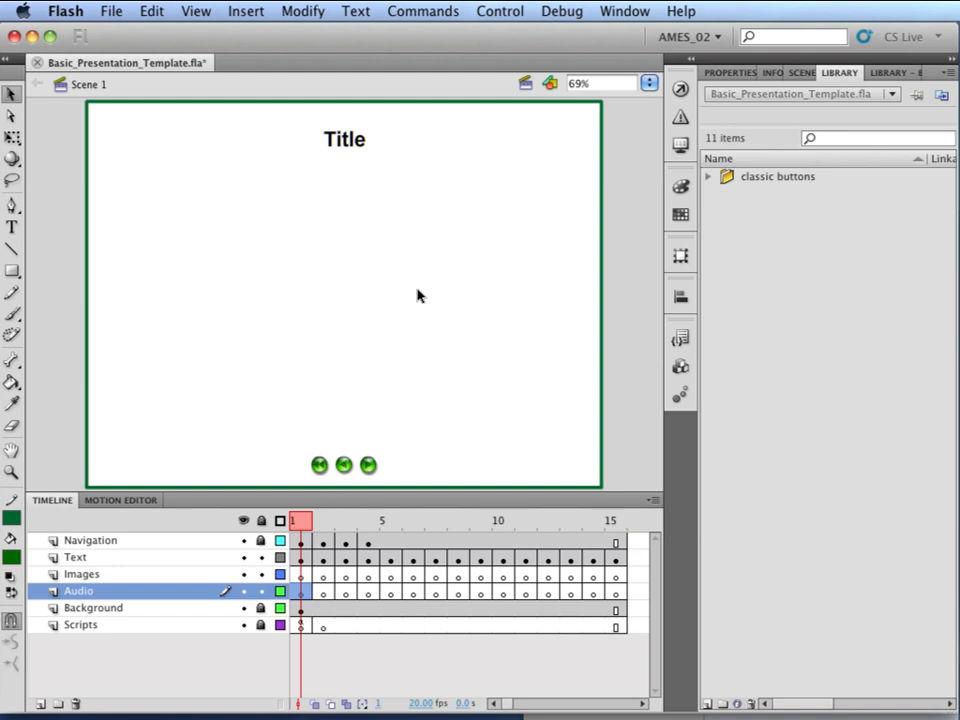
Test the presentation movie in Flash Professional and advance from the title slide to the next slide.
click(490, 11)
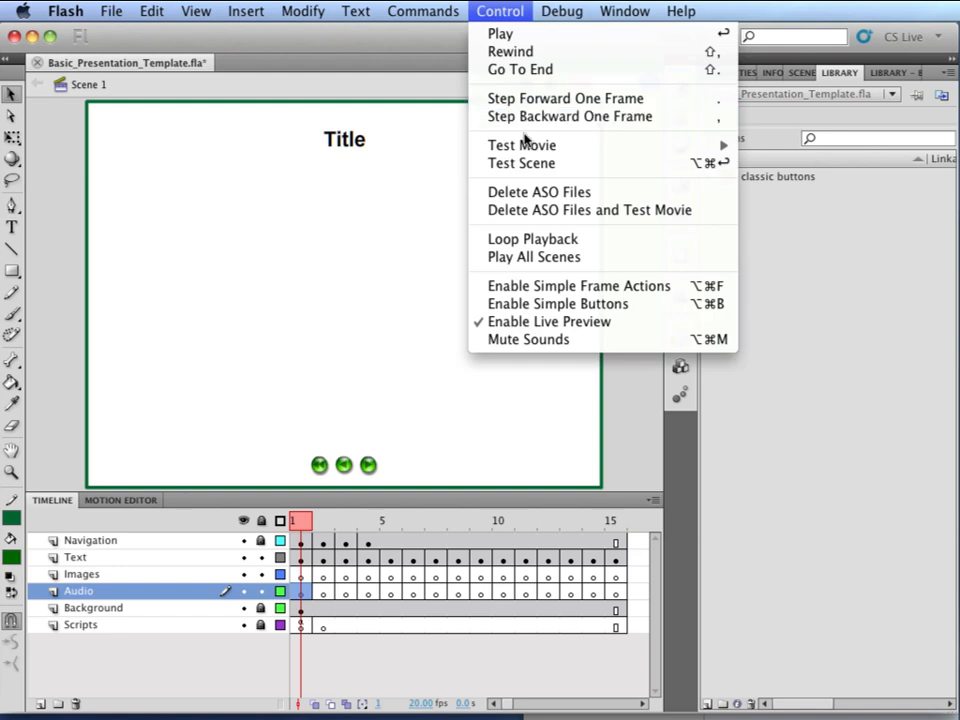
mouse_move(525, 146)
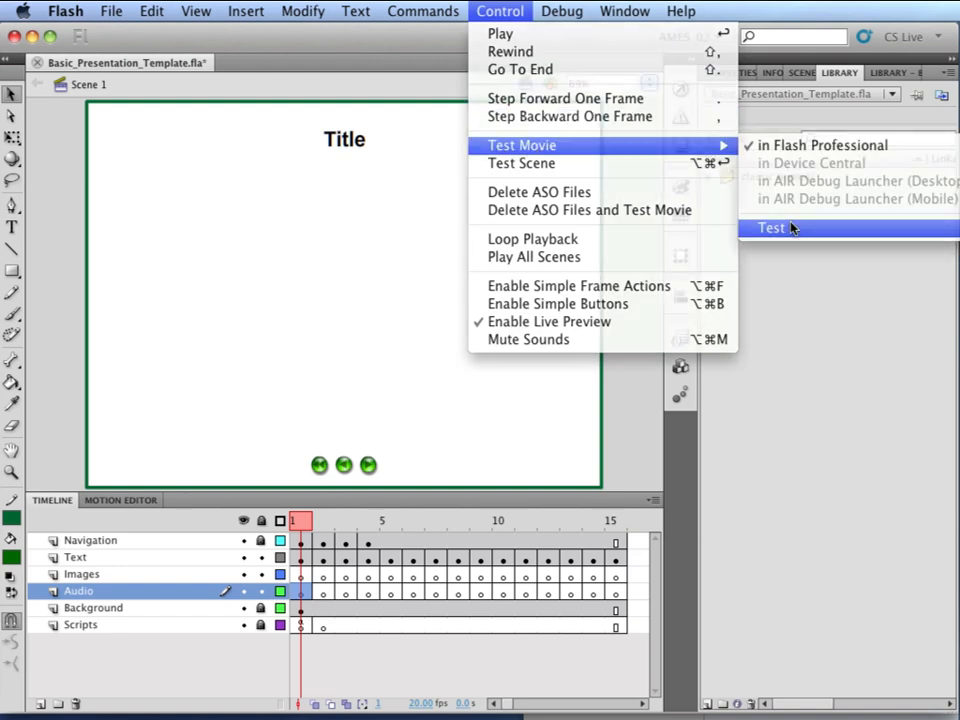
click(793, 227)
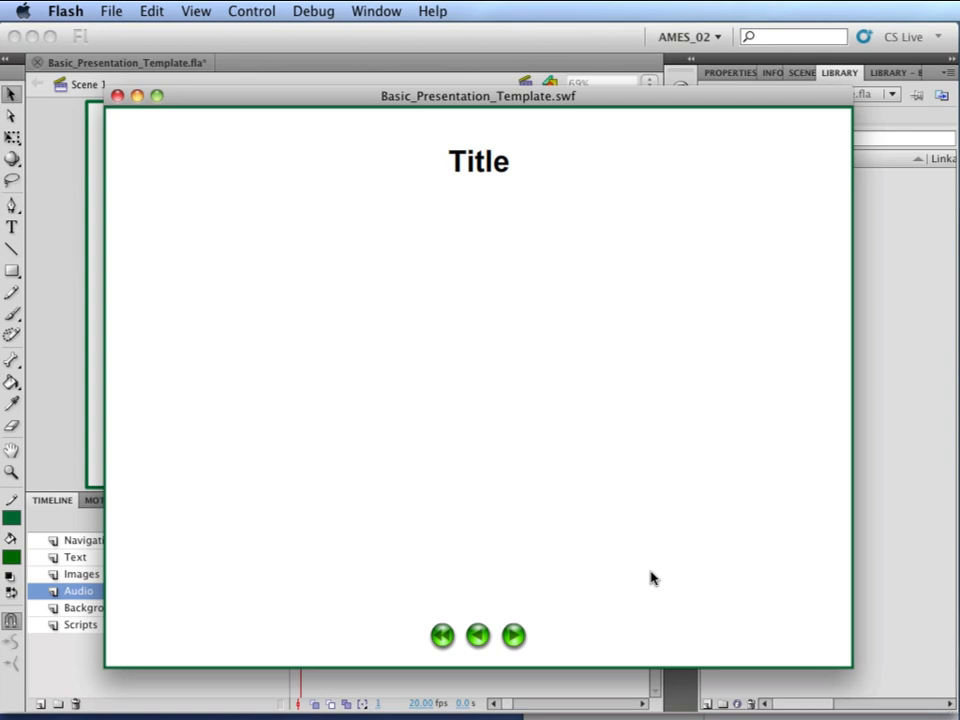
click(514, 636)
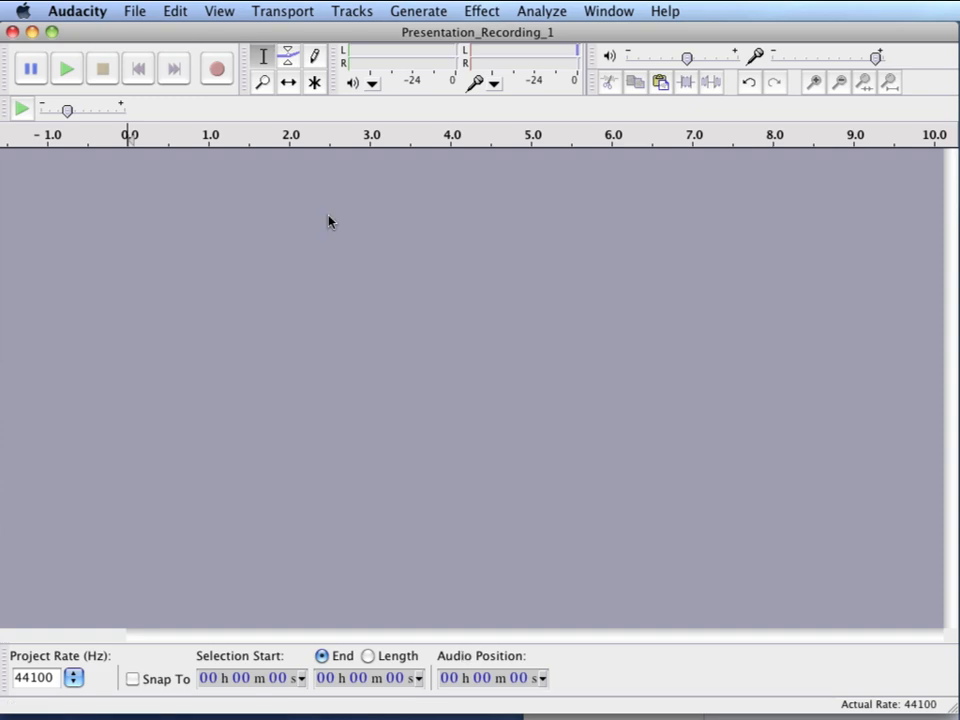
Import the audio file Presentation_Recording_1.mp3 from the Desktop into the Audacity project.
click(136, 15)
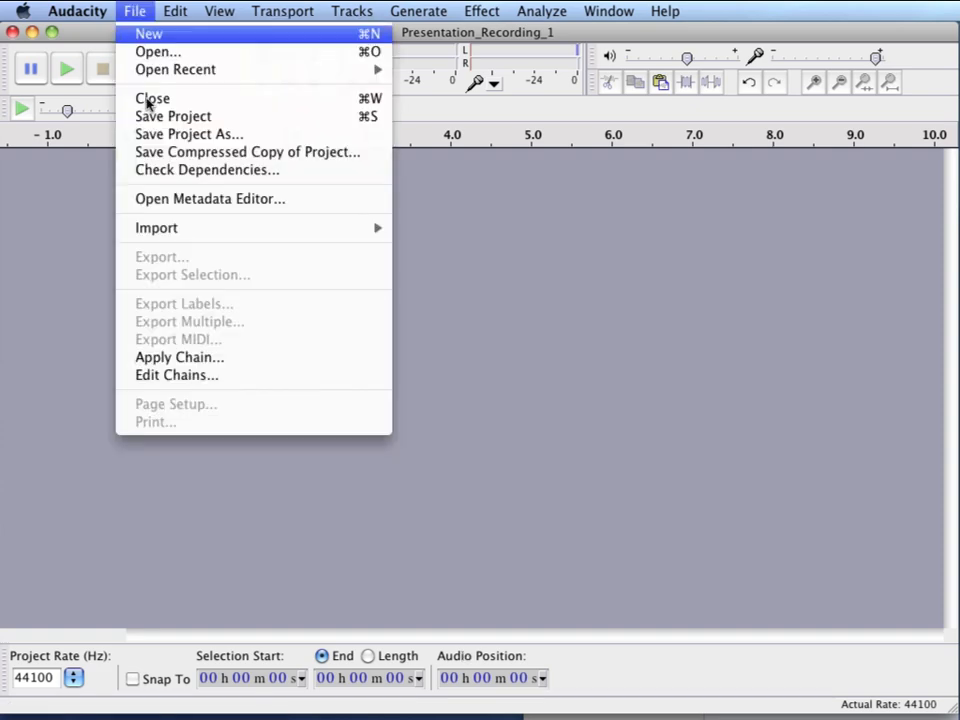
mouse_move(171, 227)
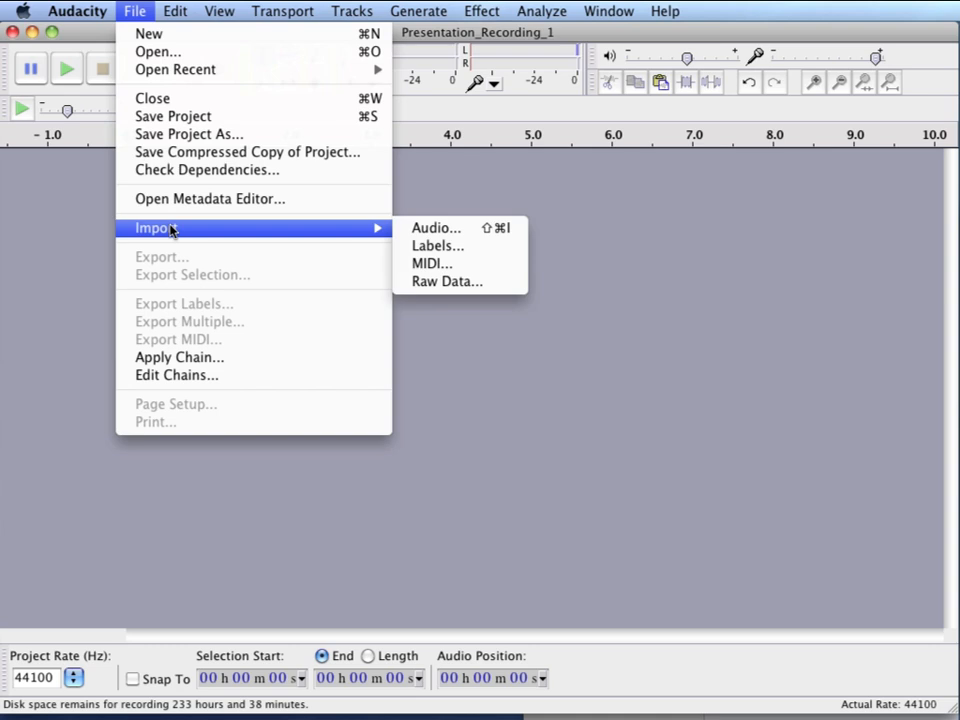
click(430, 229)
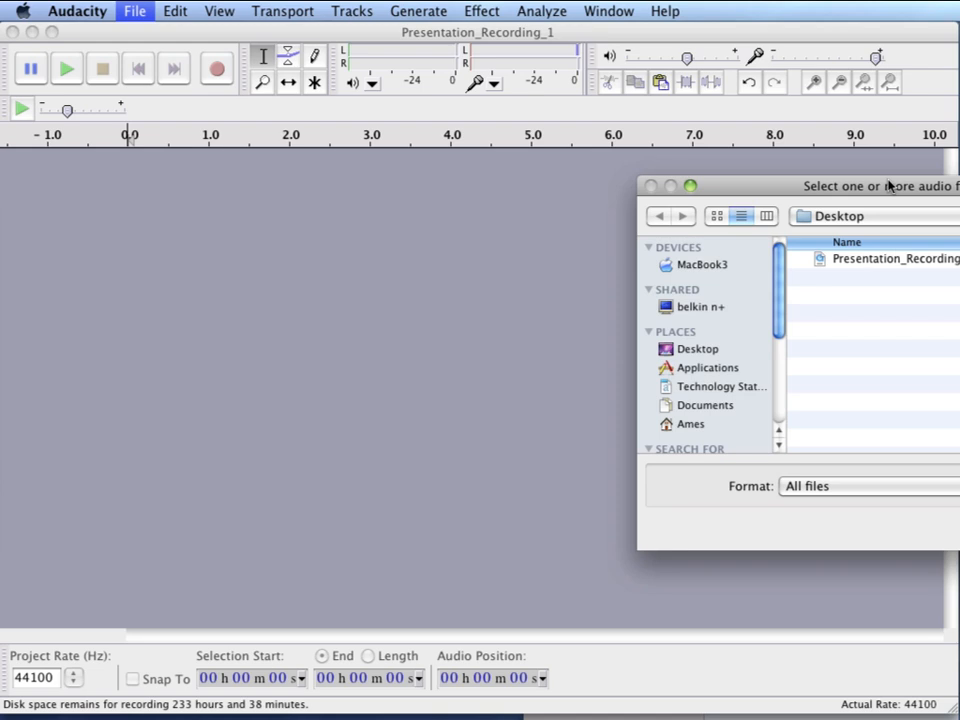
drag(888, 188, 651, 208)
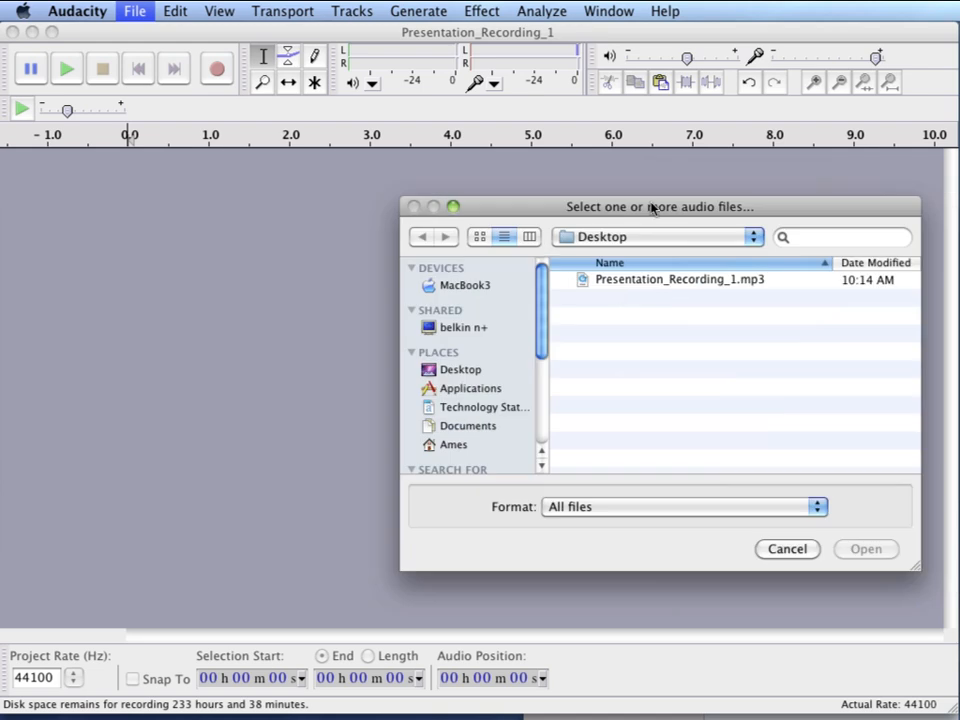
double_click(630, 281)
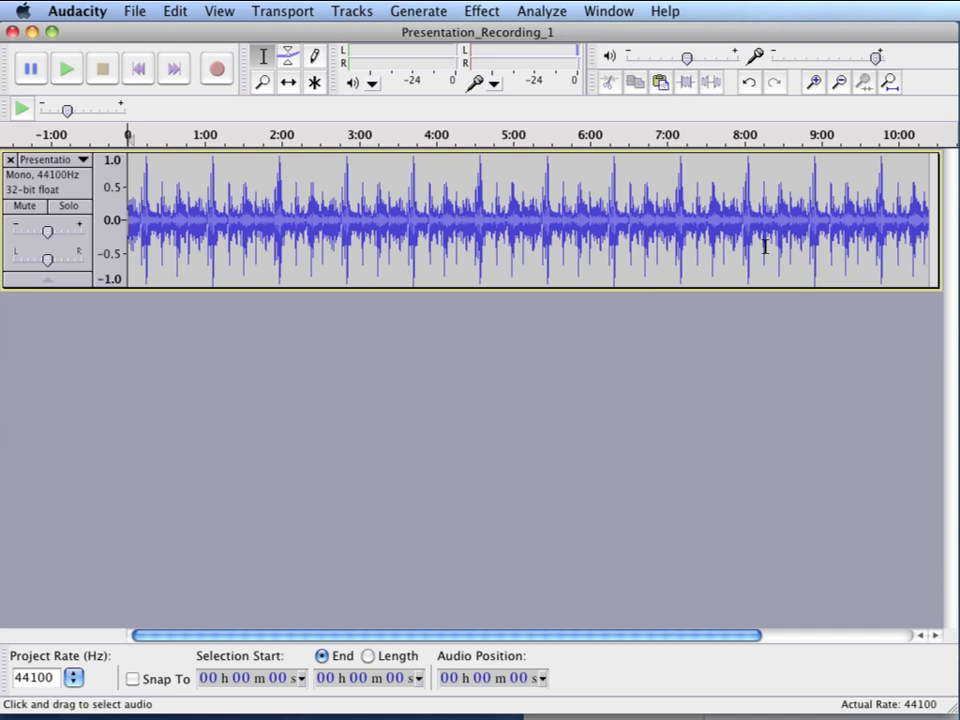
Place the cursor in the silent pause about 10 seconds into the recording.
click(816, 83)
click(816, 83)
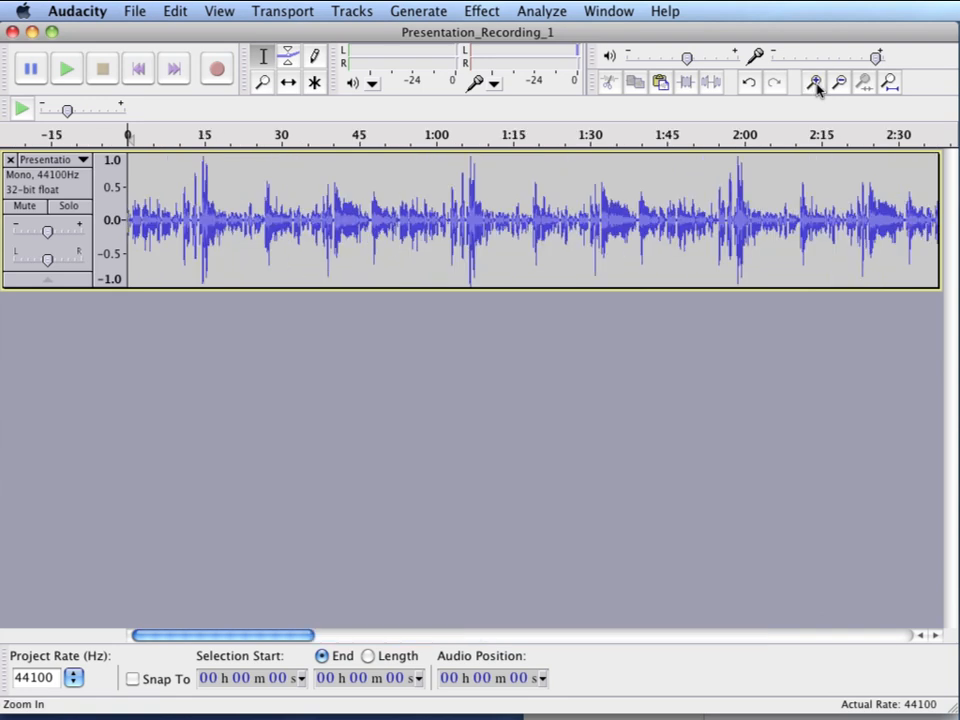
click(816, 83)
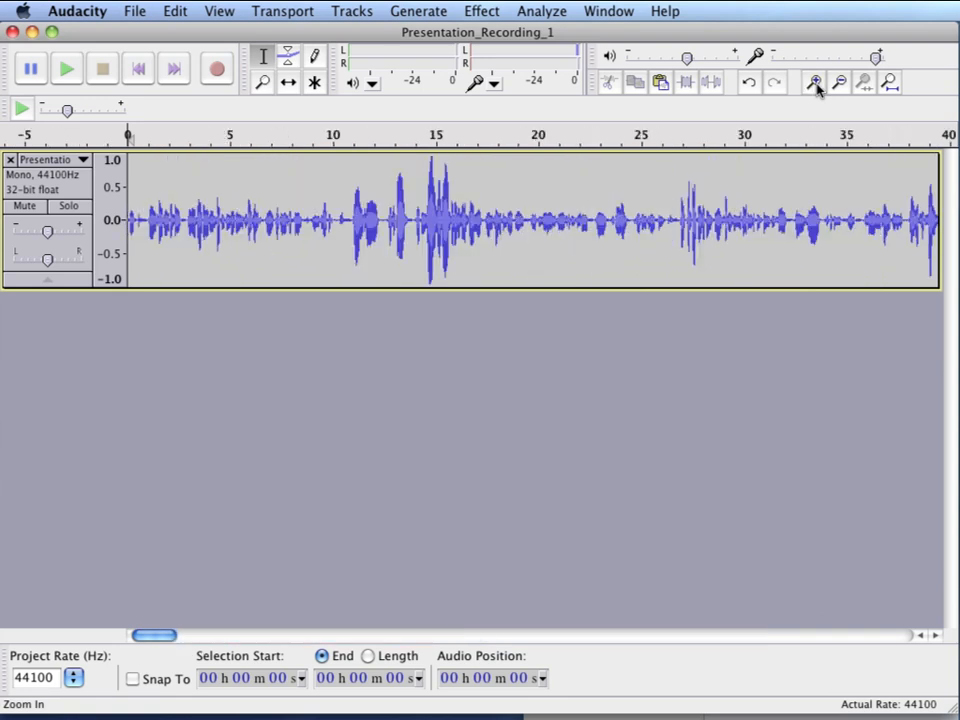
click(815, 84)
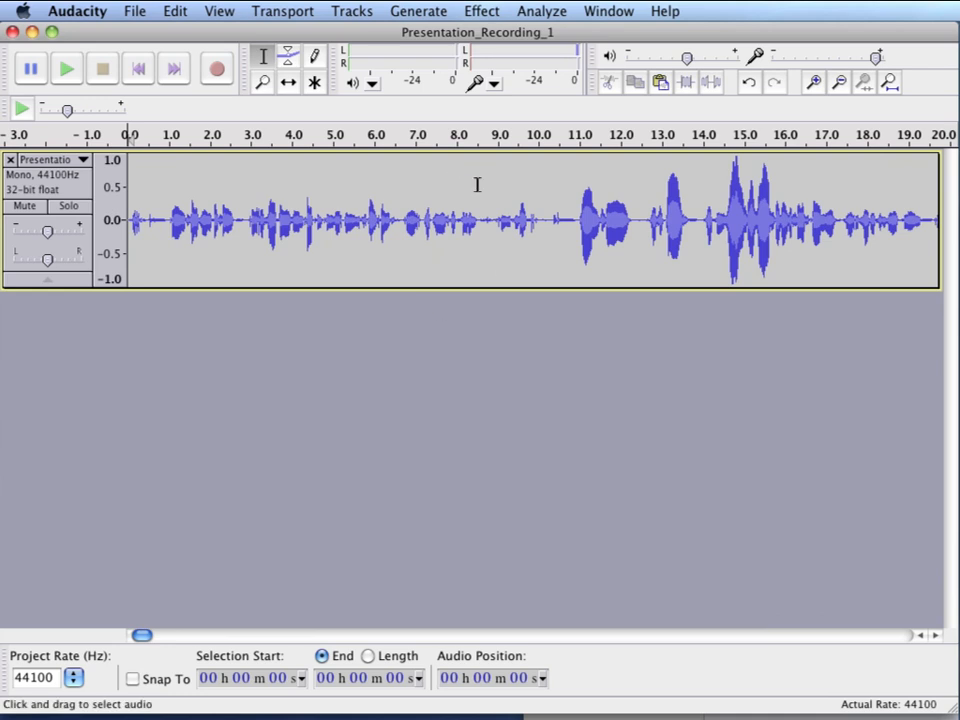
click(490, 224)
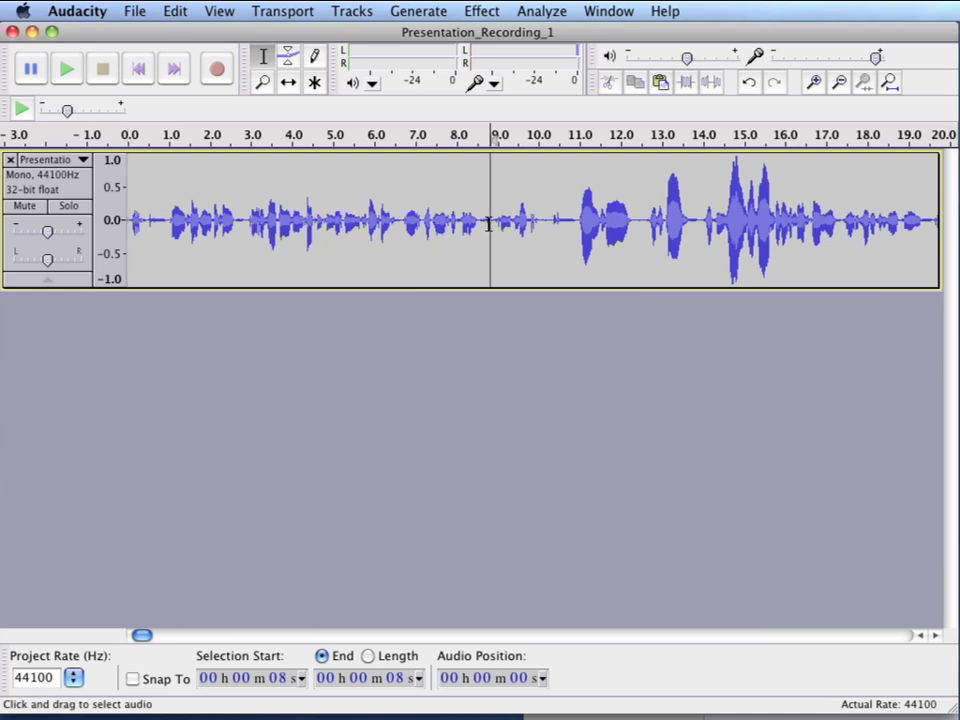
click(543, 238)
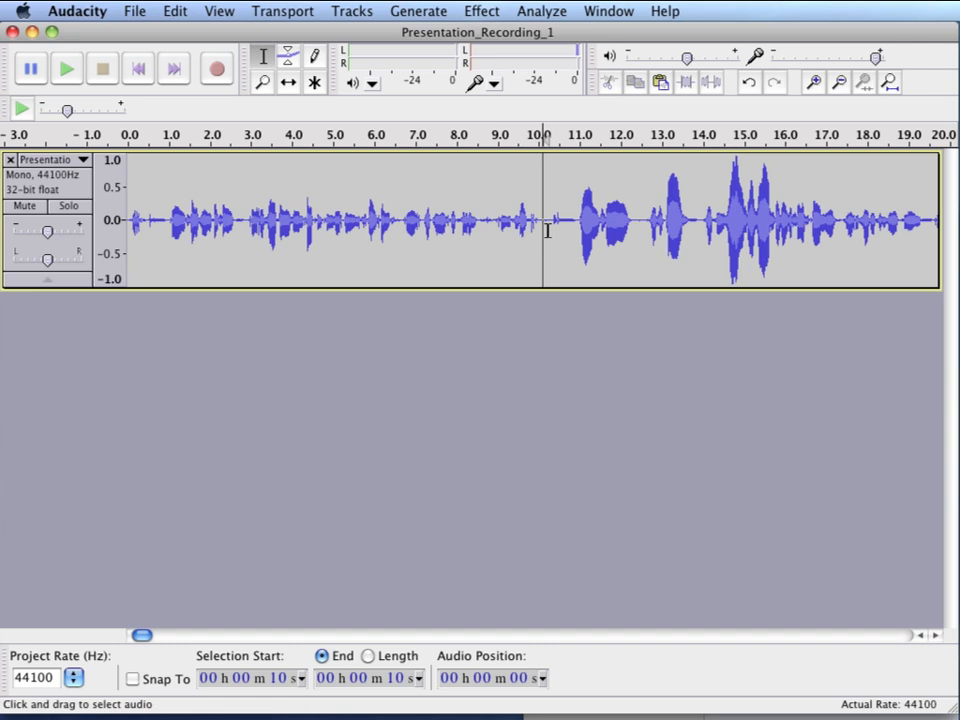
Play the recording from the pause at about 10 seconds, stop playback and set the cursor back in that pause.
click(548, 236)
key(space)
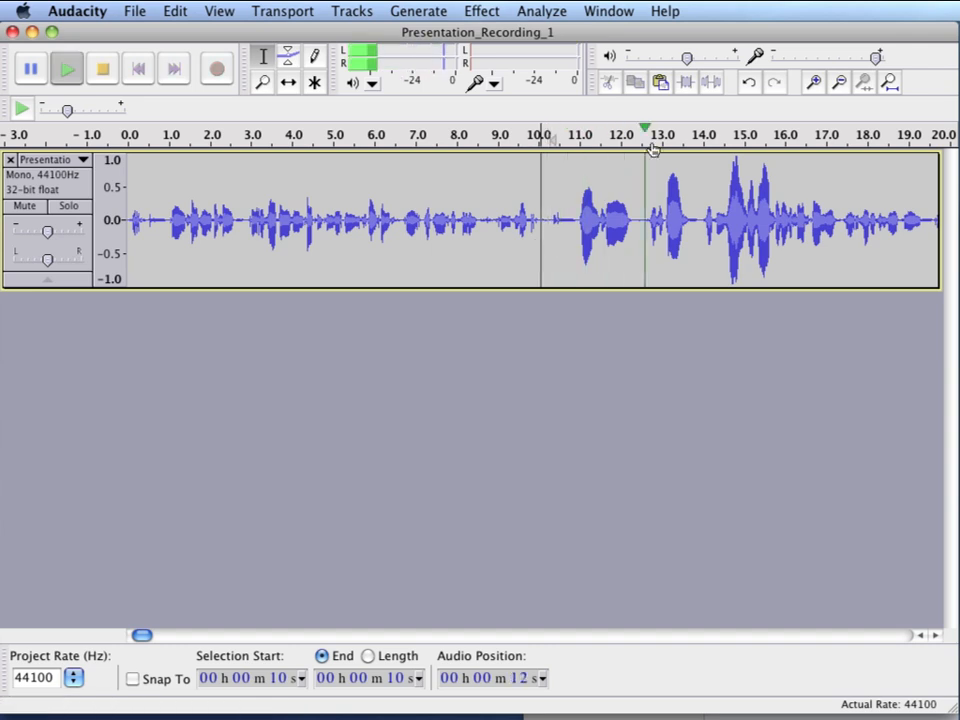
click(102, 68)
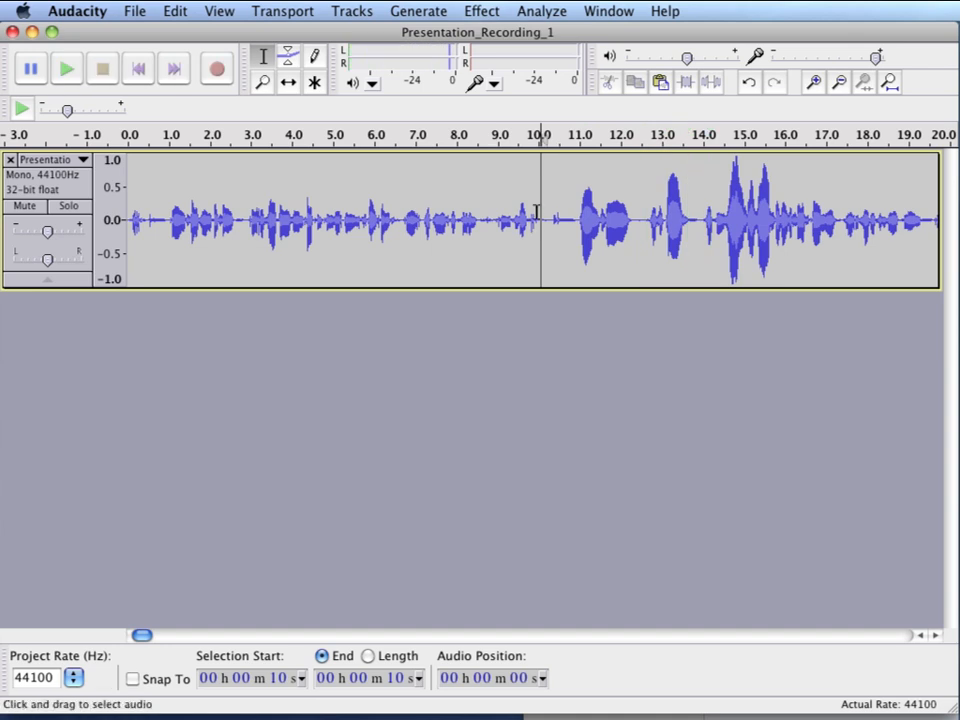
click(547, 222)
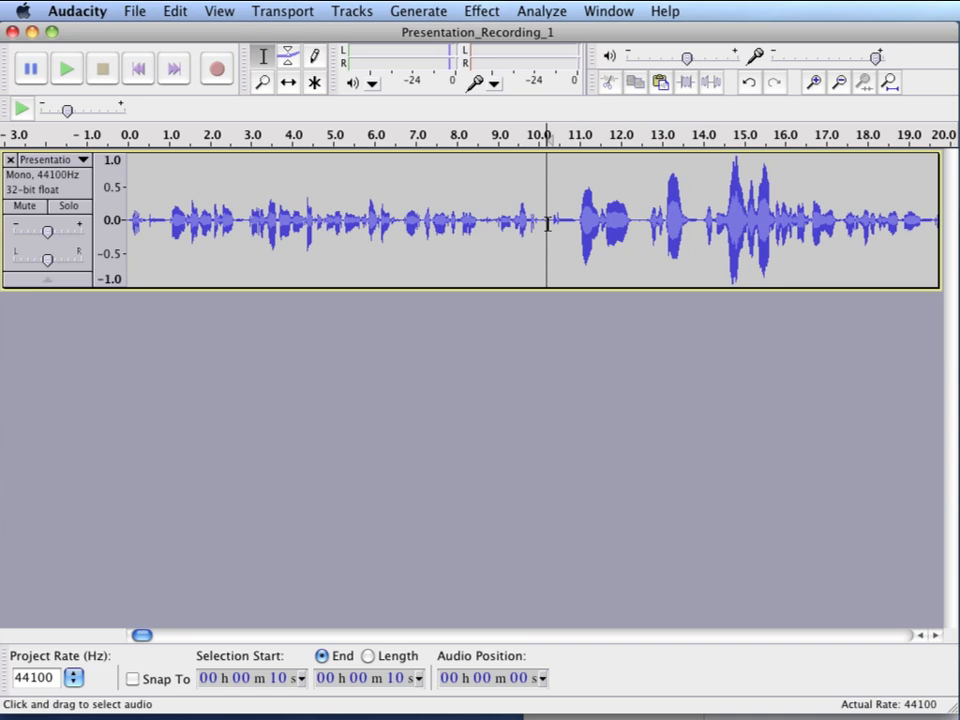
Examine the waveform in overview and in detail, including the section from about 1:55 to 2:35.
click(838, 83)
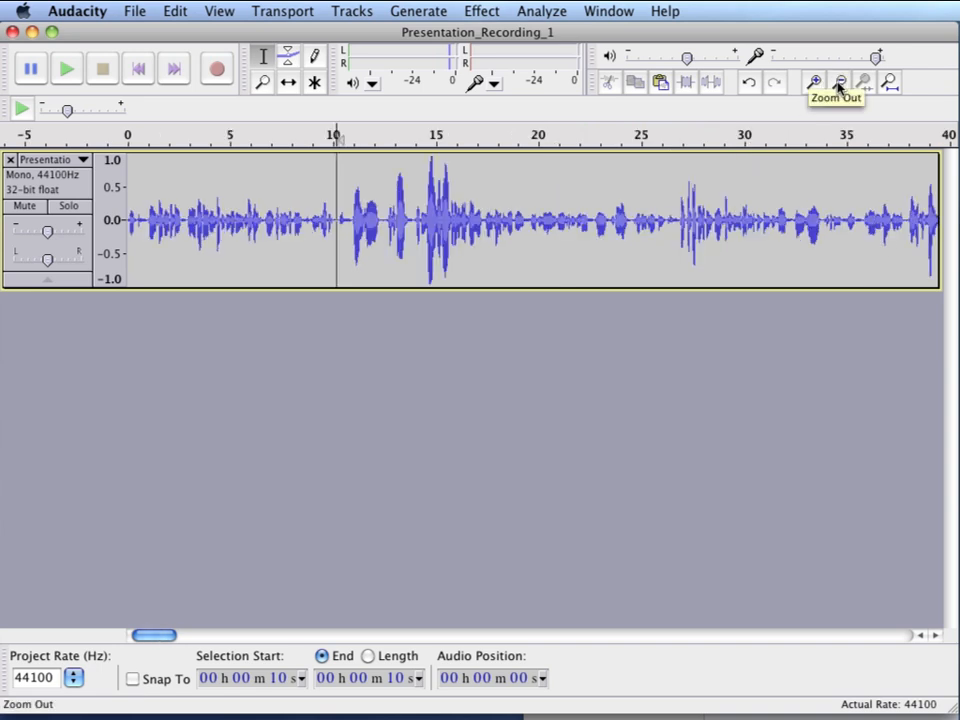
click(838, 83)
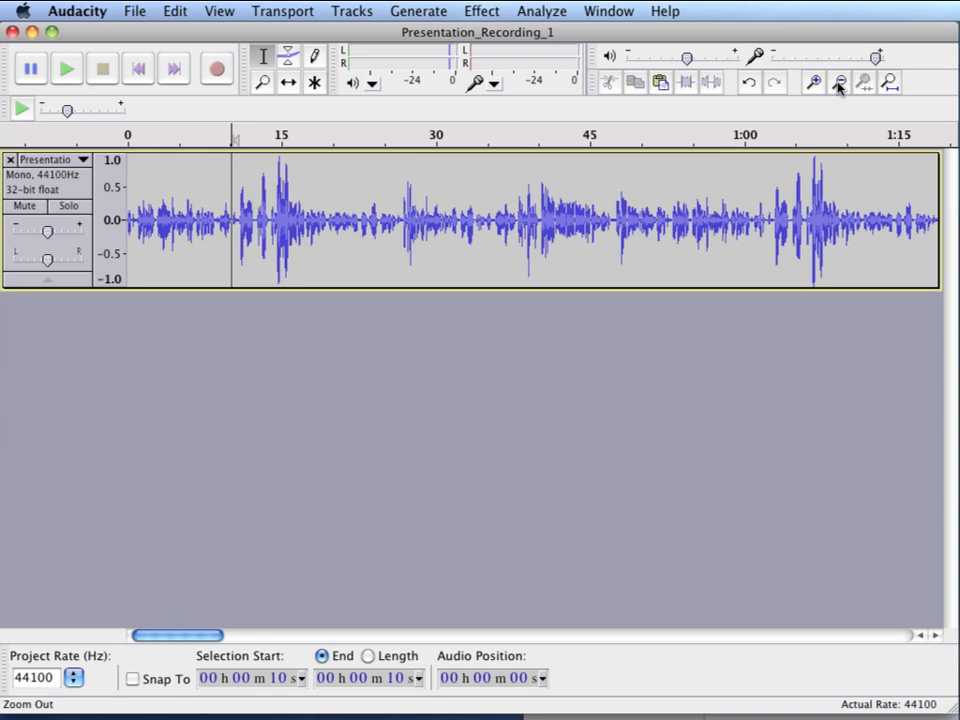
click(838, 83)
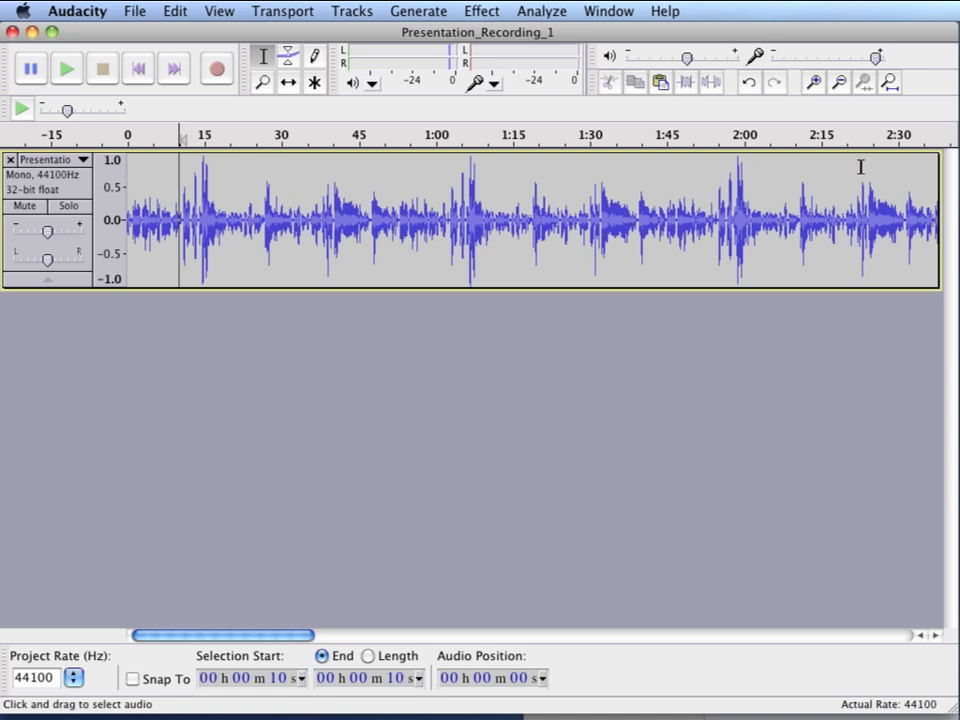
drag(288, 640, 221, 647)
click(816, 82)
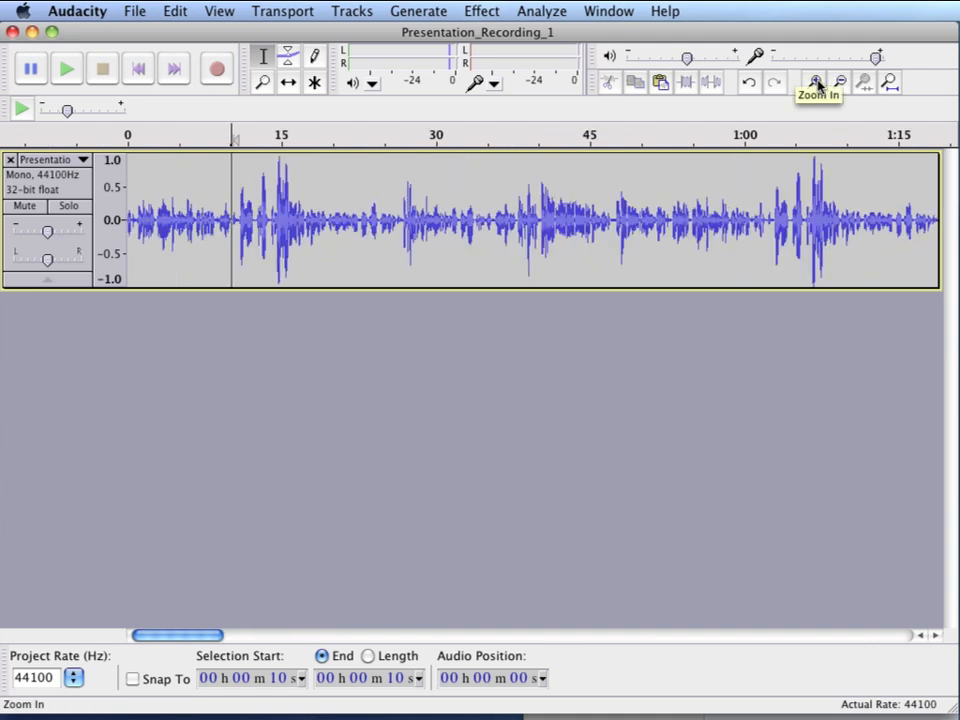
click(816, 82)
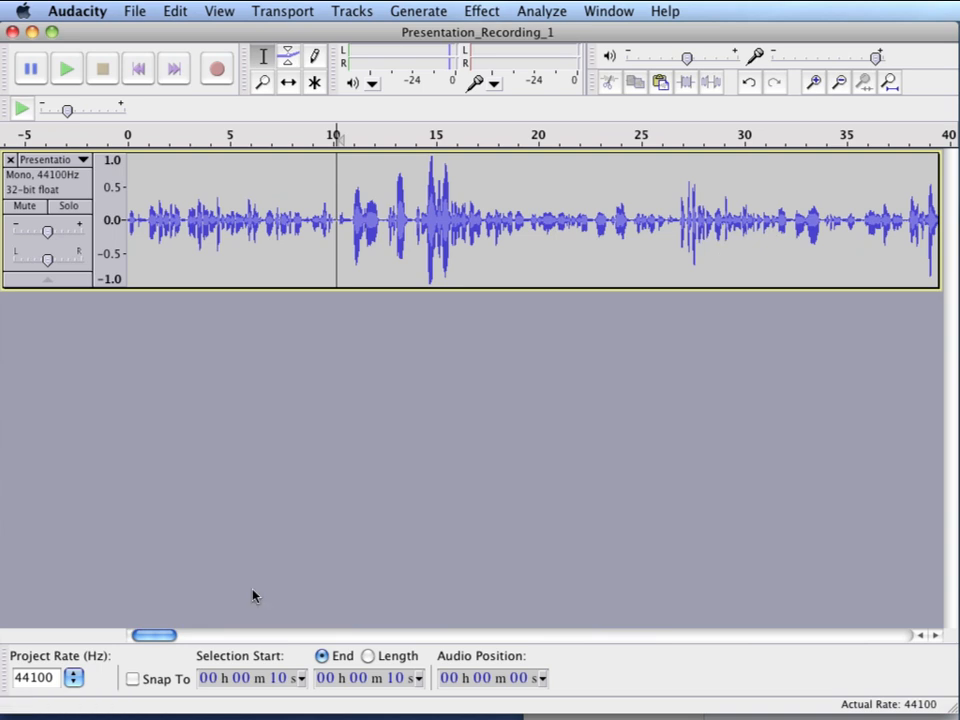
drag(161, 634, 301, 631)
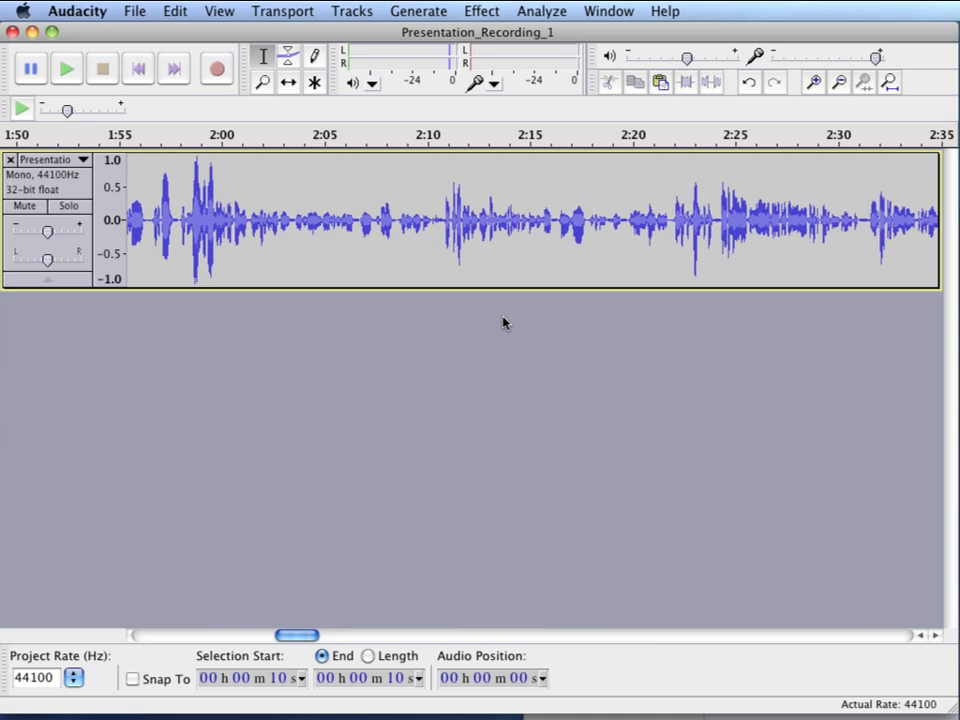
Select the recording from its start to the pause at 2:17 and split that section into a new track.
click(588, 222)
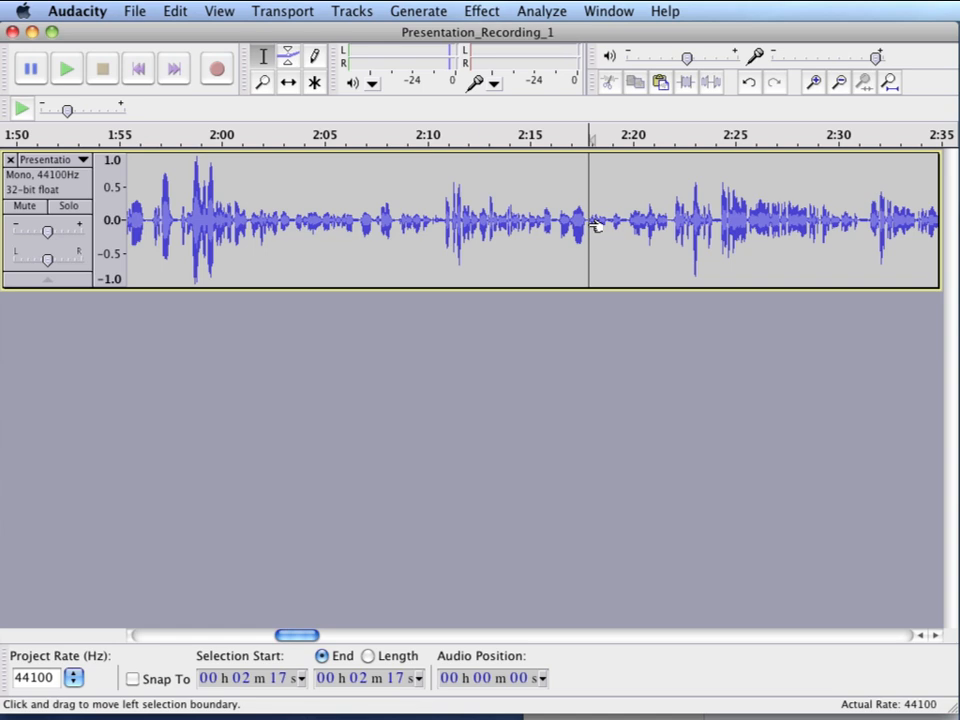
drag(595, 226, 38, 207)
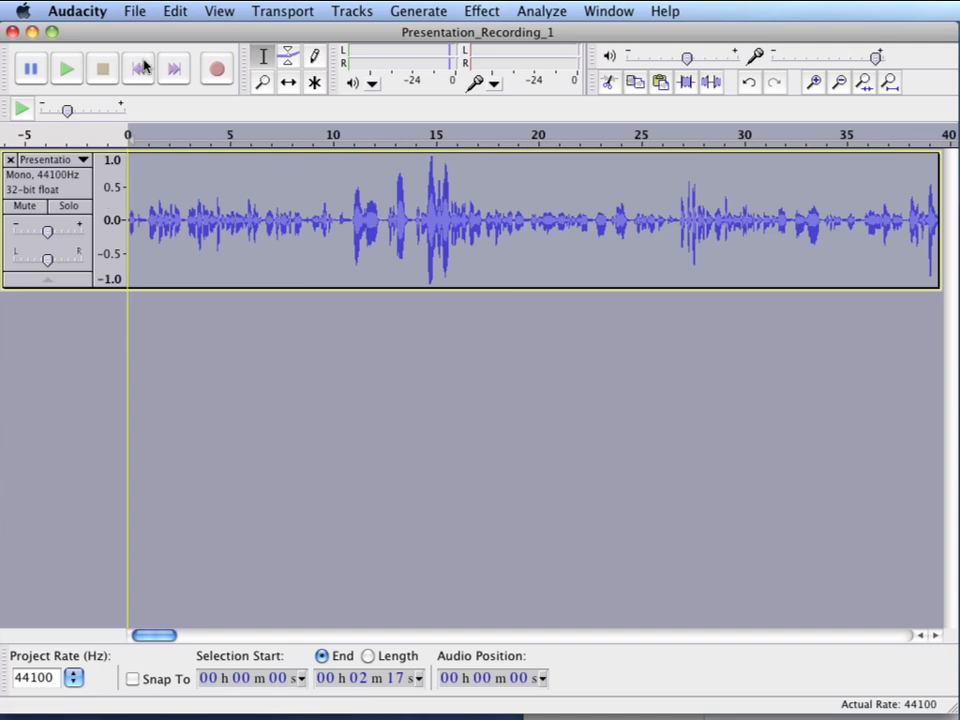
click(132, 12)
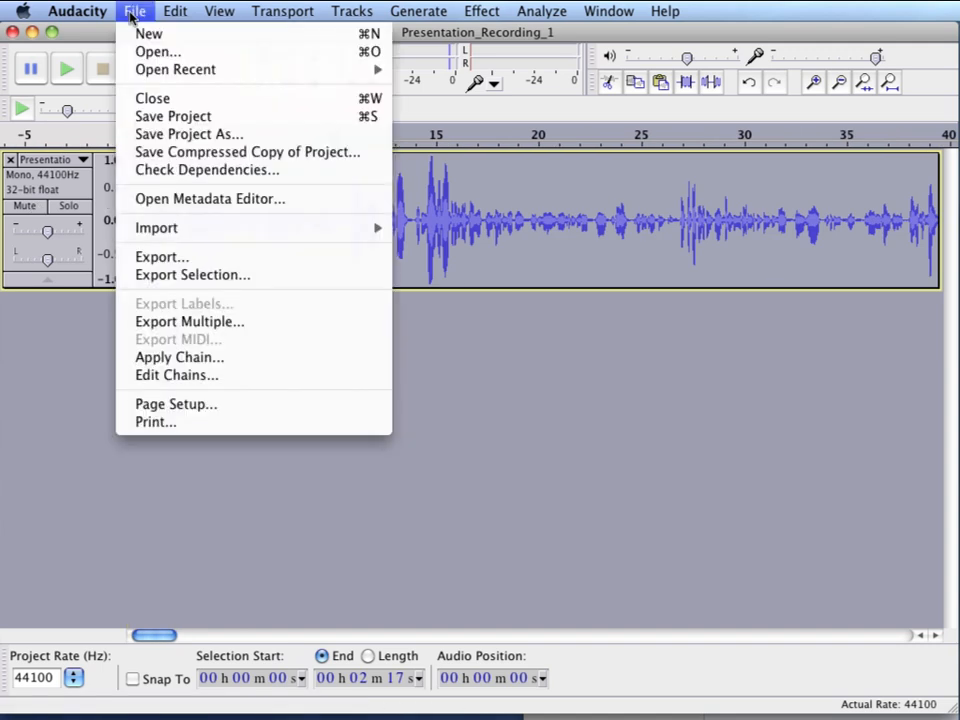
mouse_move(178, 12)
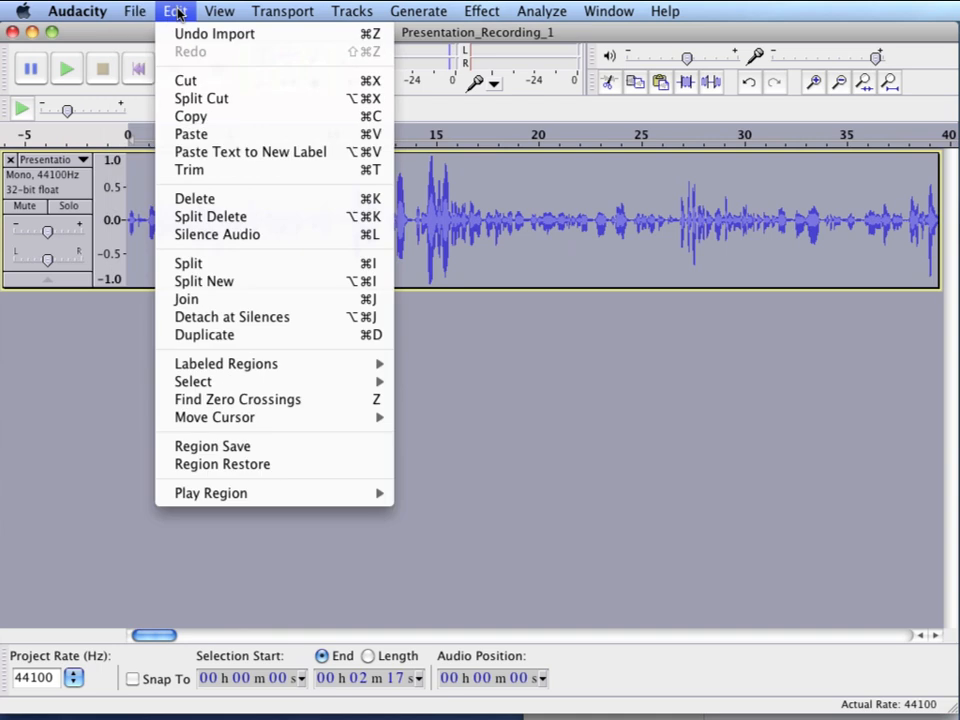
click(206, 285)
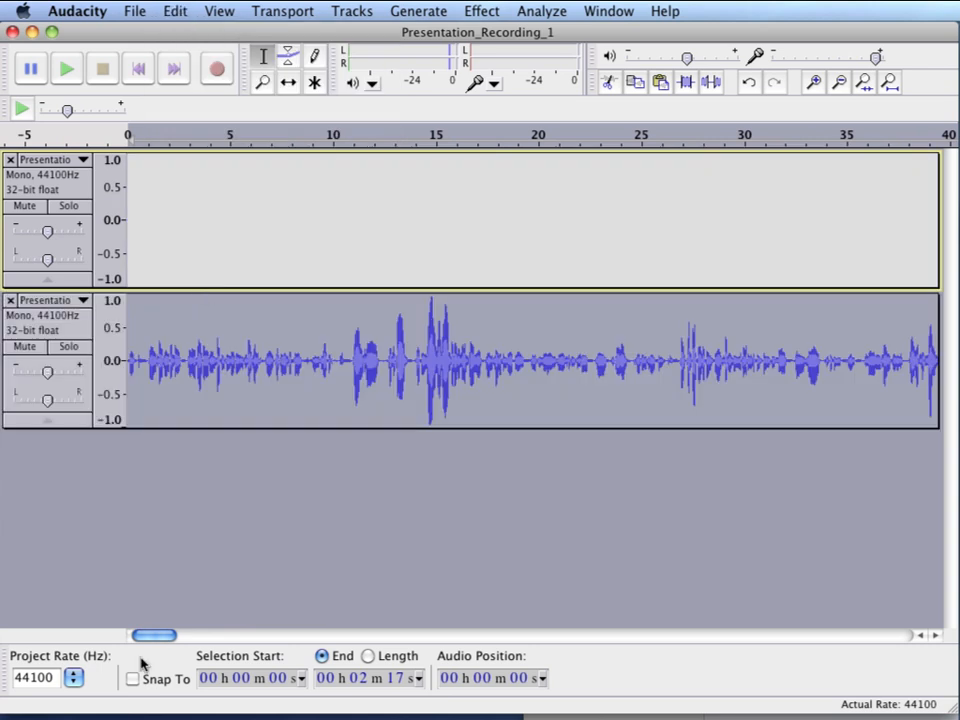
Select the section from 2:17 to 4:45 in the original track and split it into a new track.
drag(160, 641, 214, 636)
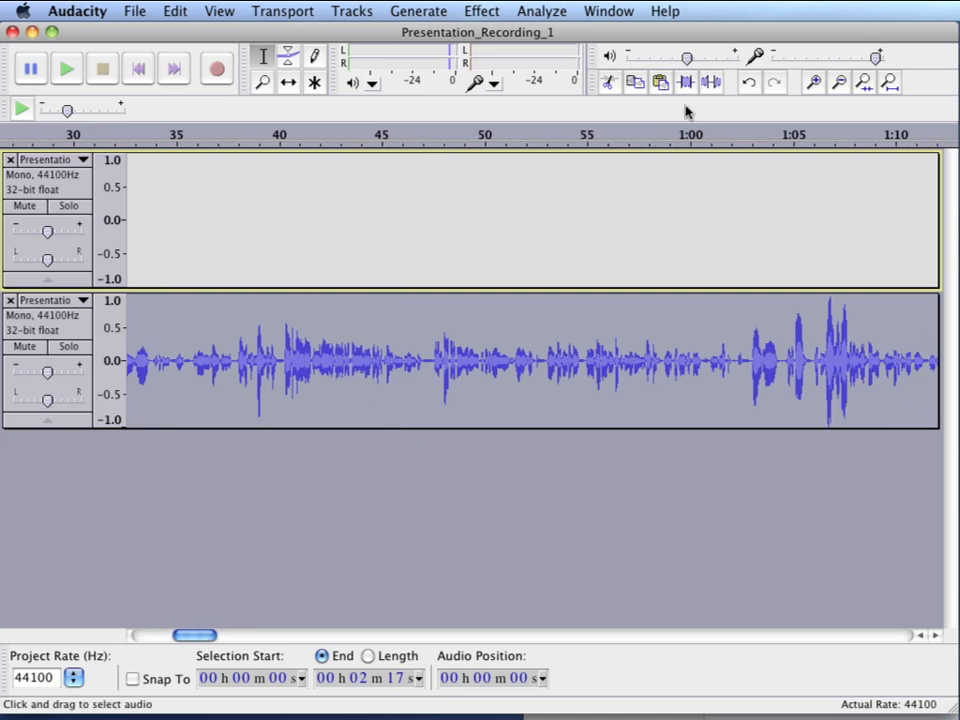
click(835, 88)
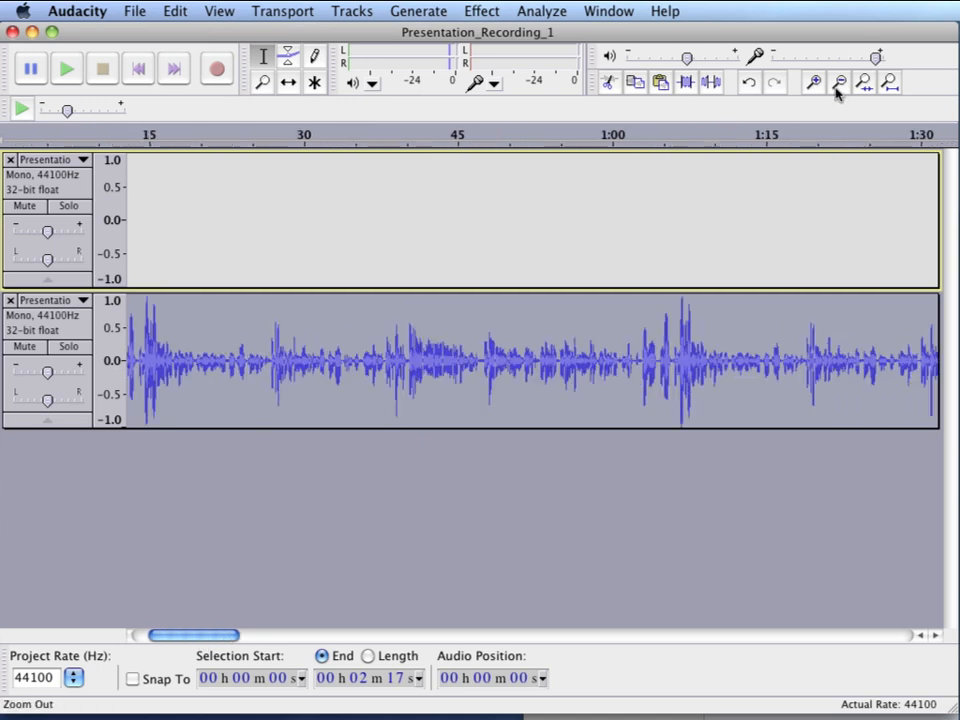
click(836, 88)
click(836, 88)
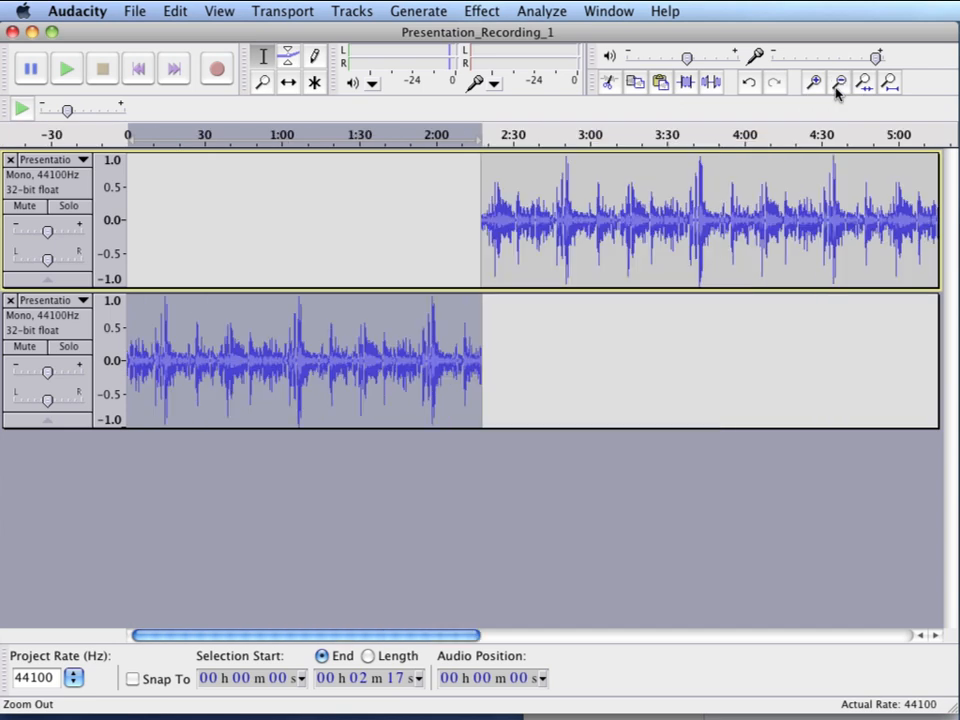
click(836, 88)
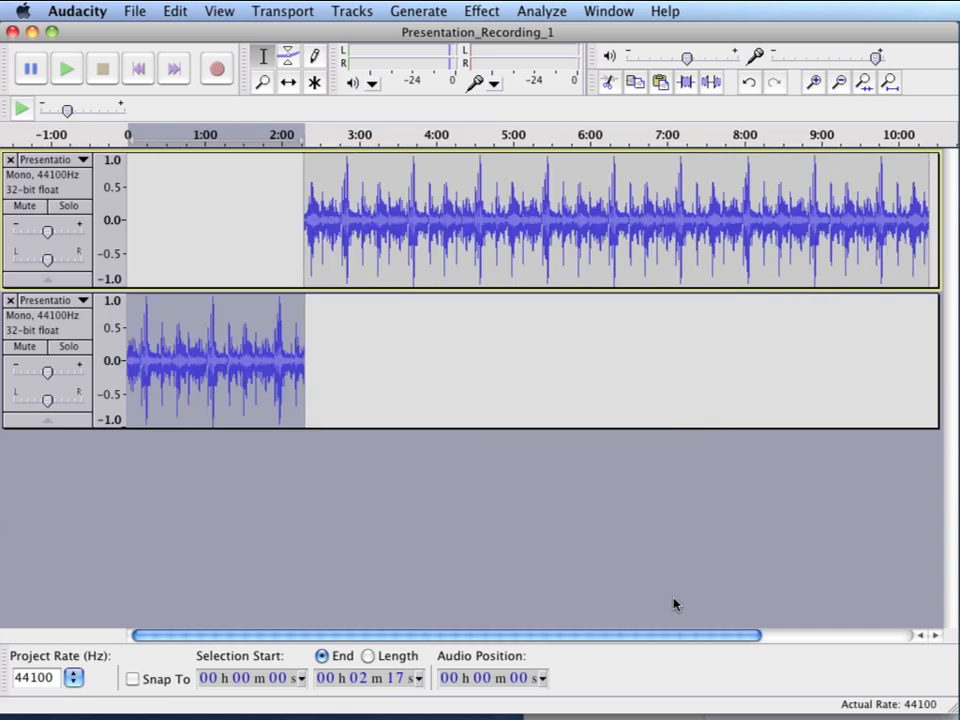
drag(662, 638, 677, 636)
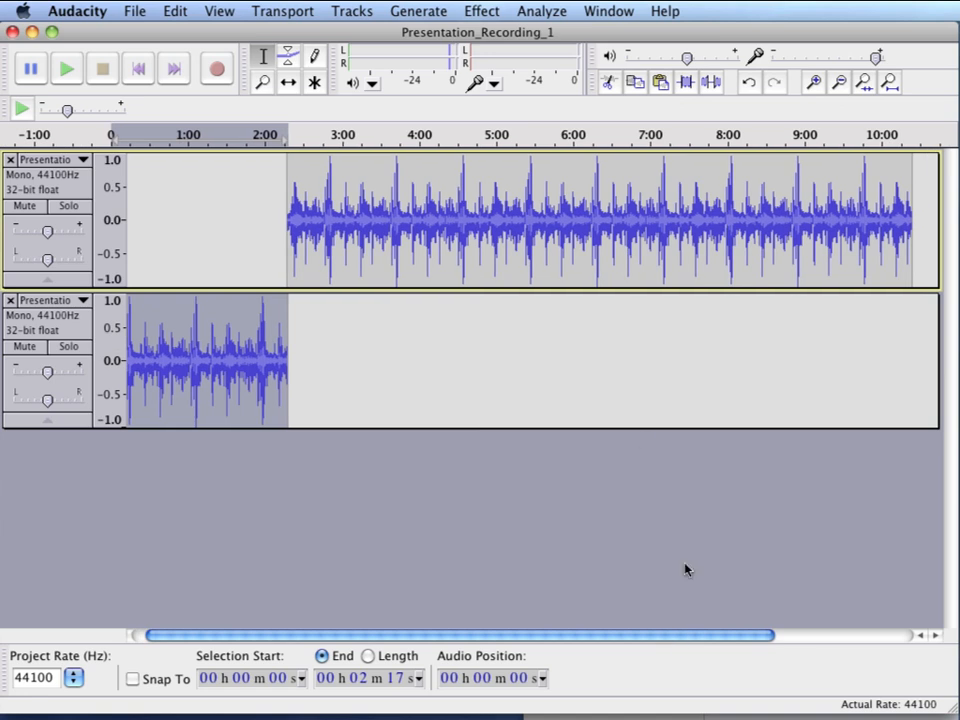
click(476, 226)
drag(476, 226, 285, 224)
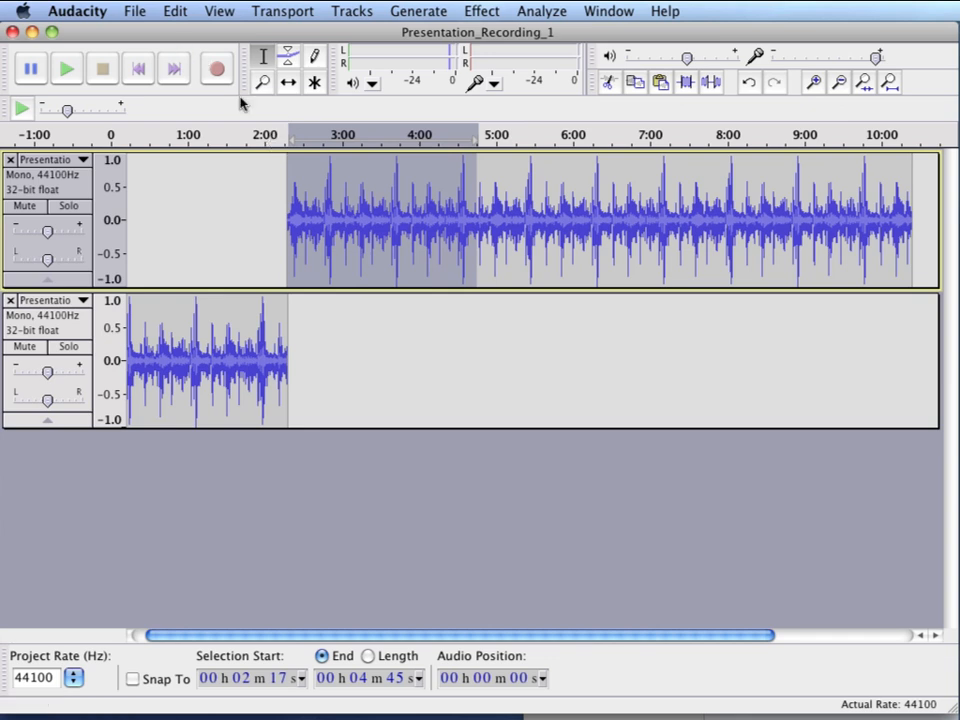
click(172, 12)
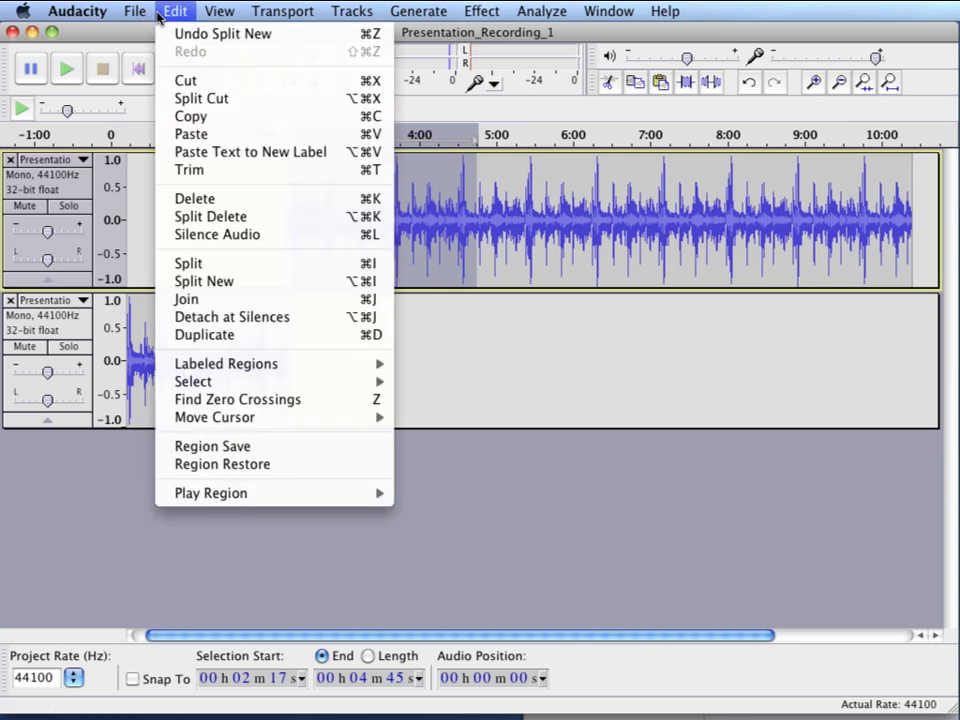
click(238, 281)
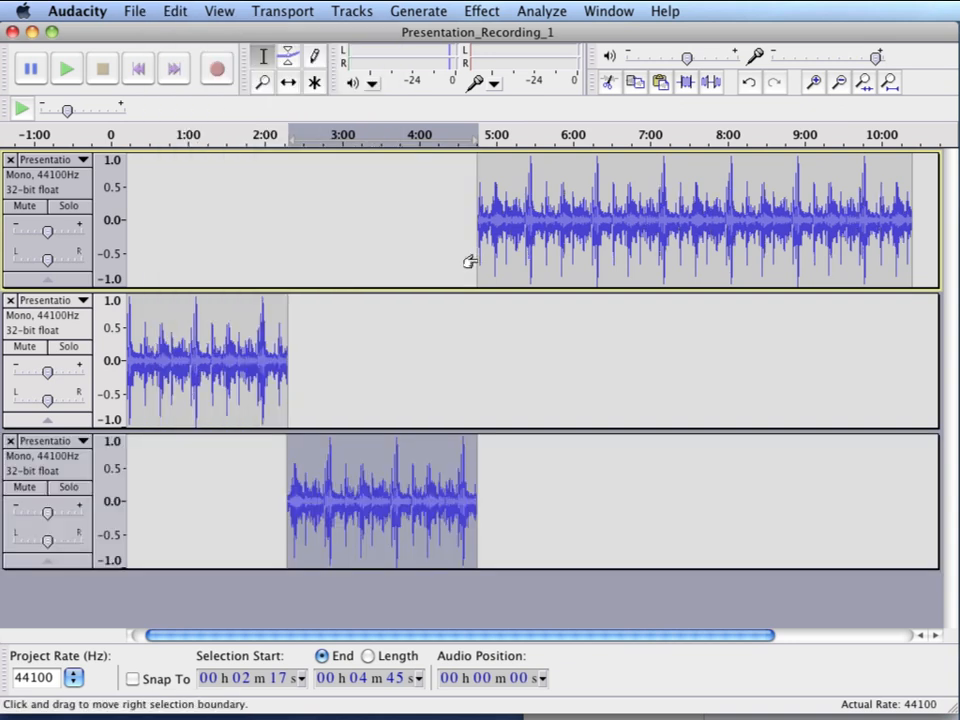
Select the section from 4:45 to 6:13 in the original track and split it into a new track.
click(427, 210)
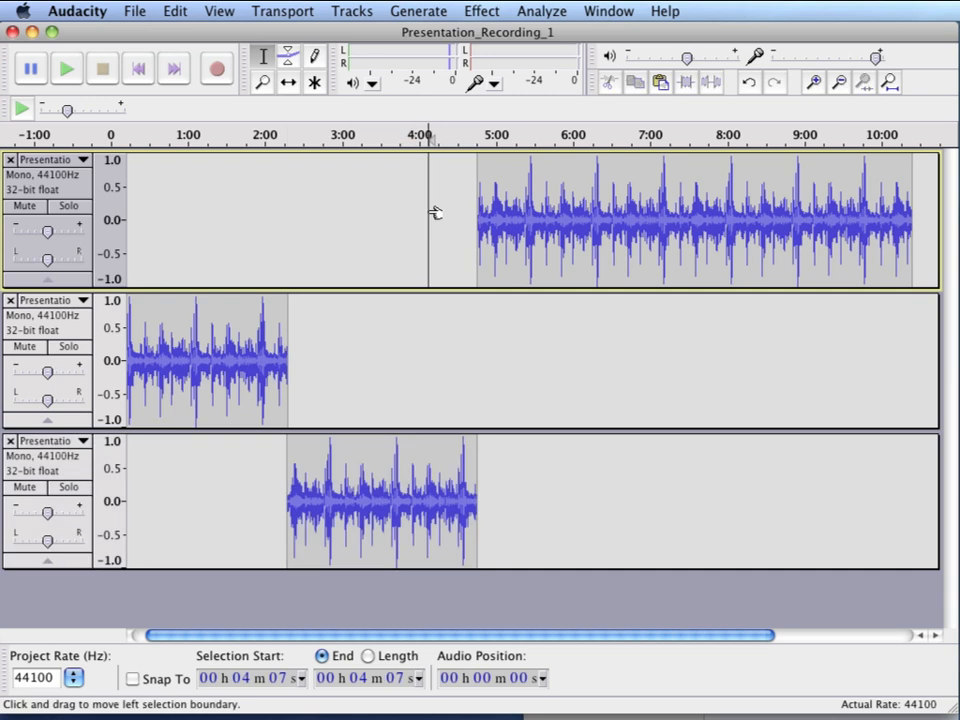
click(475, 233)
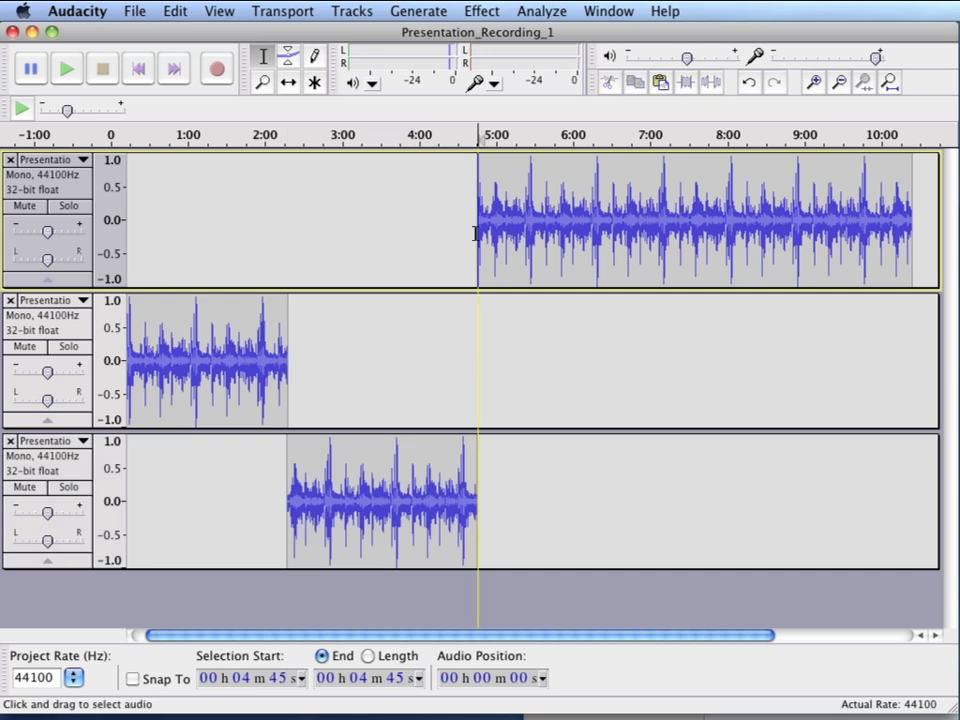
drag(477, 233, 589, 234)
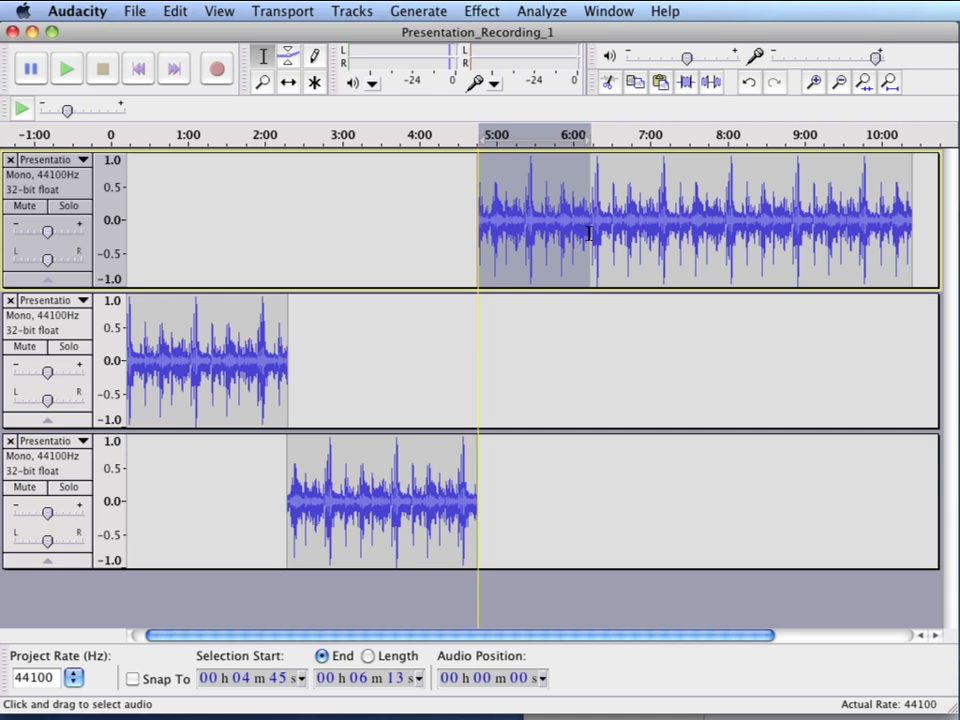
drag(589, 234, 589, 234)
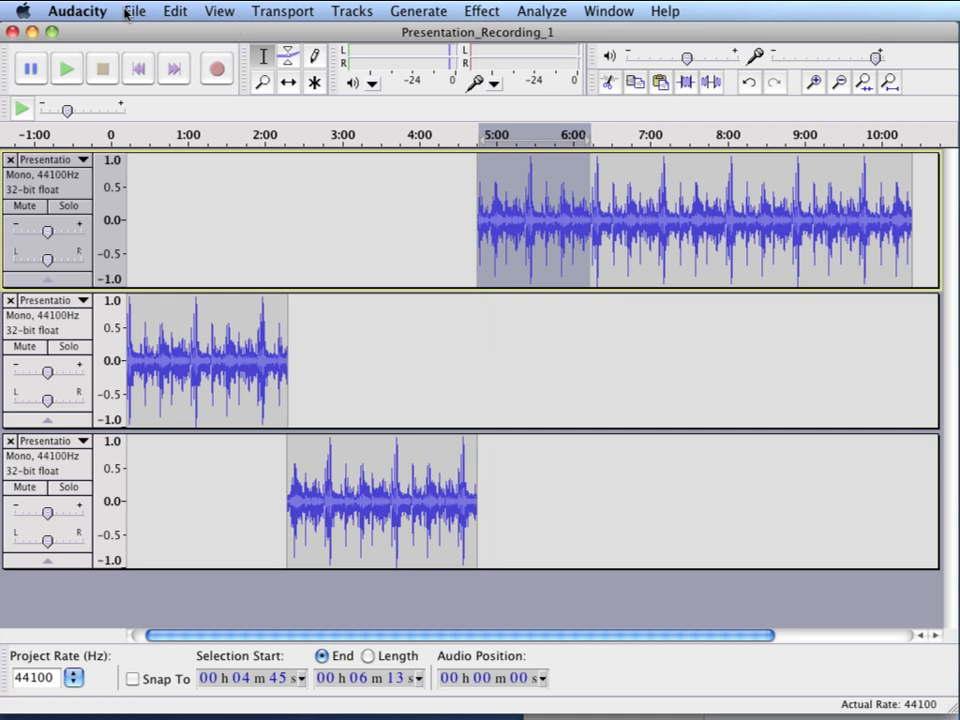
click(178, 11)
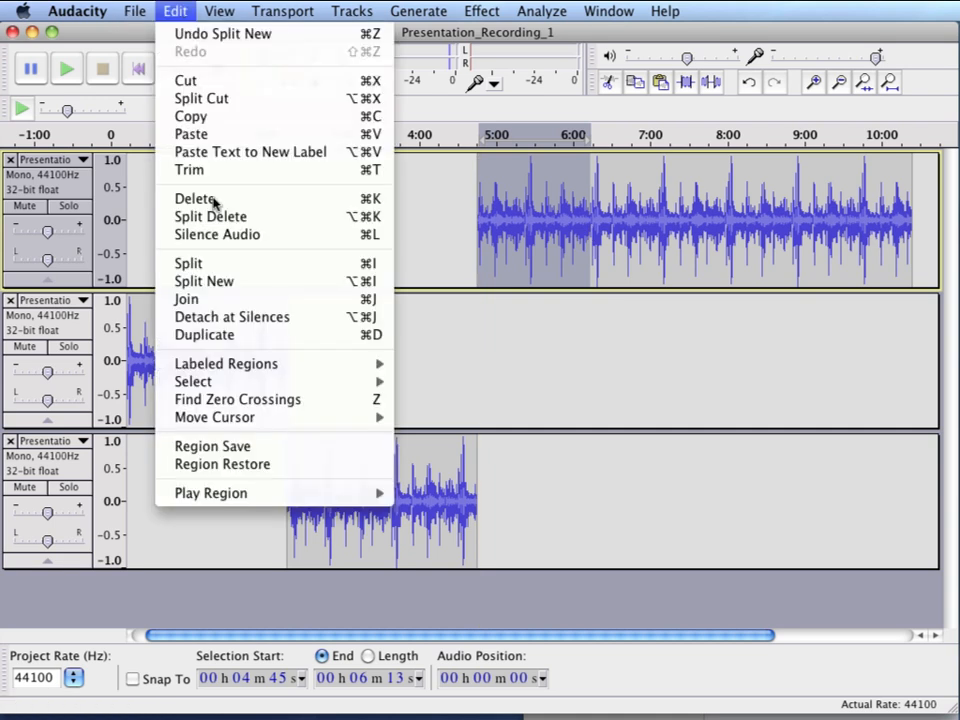
click(216, 281)
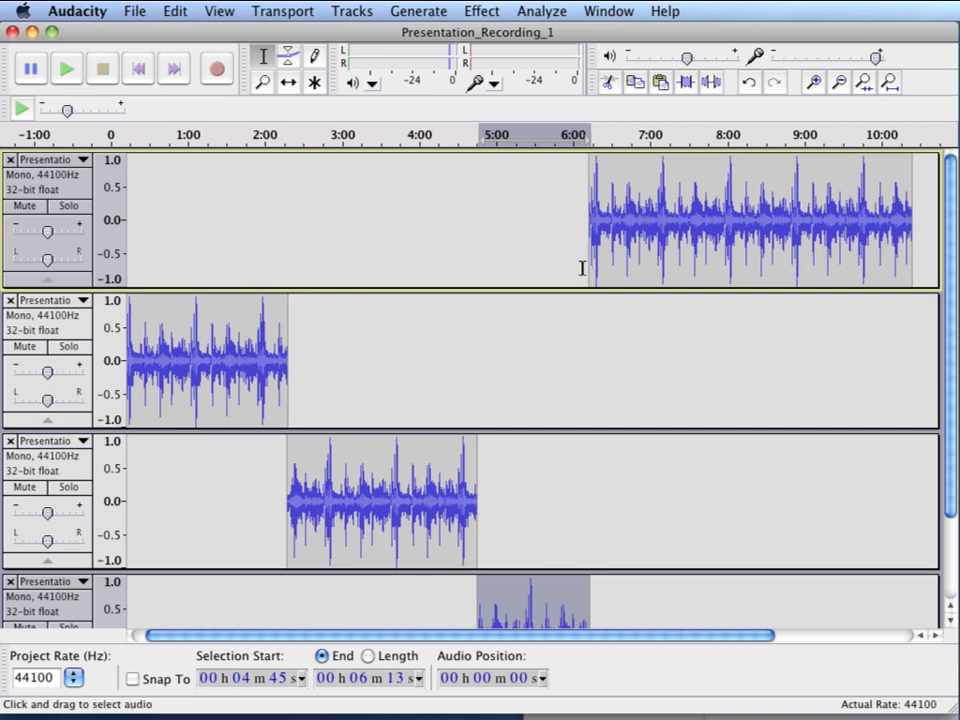
Select the section from 6:13 to 8:10 in the original track and split it into a new track.
click(582, 268)
click(585, 267)
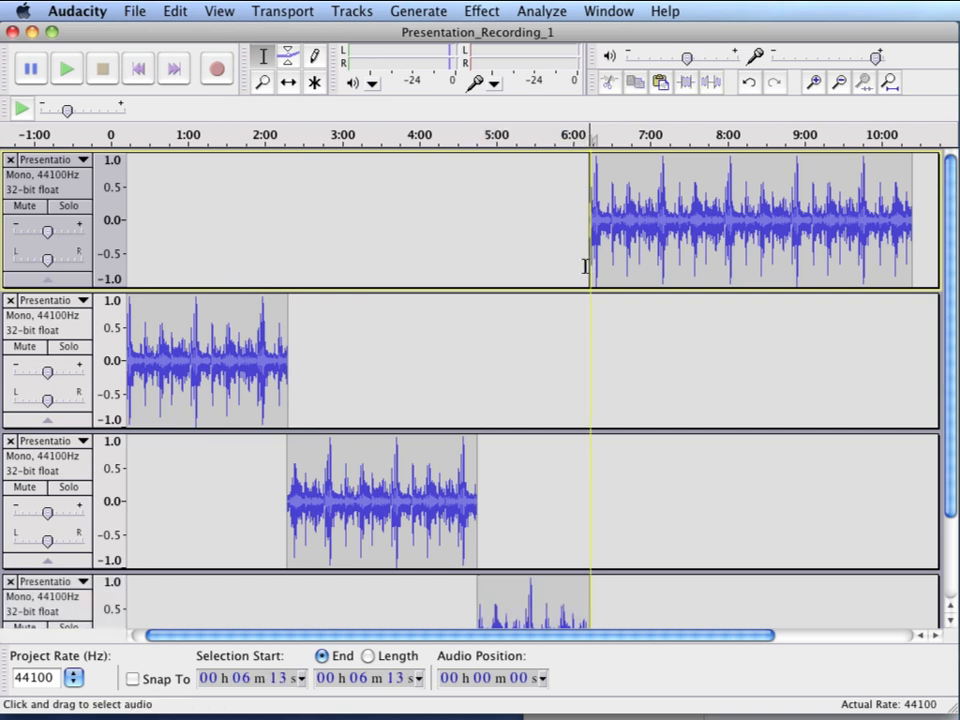
drag(585, 267, 739, 247)
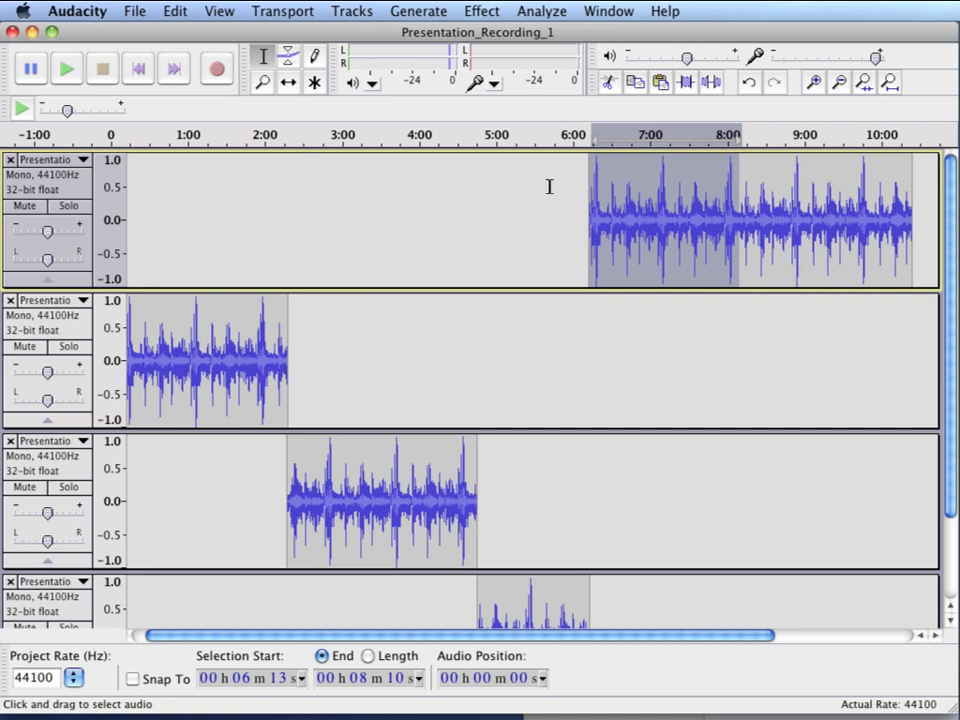
click(137, 14)
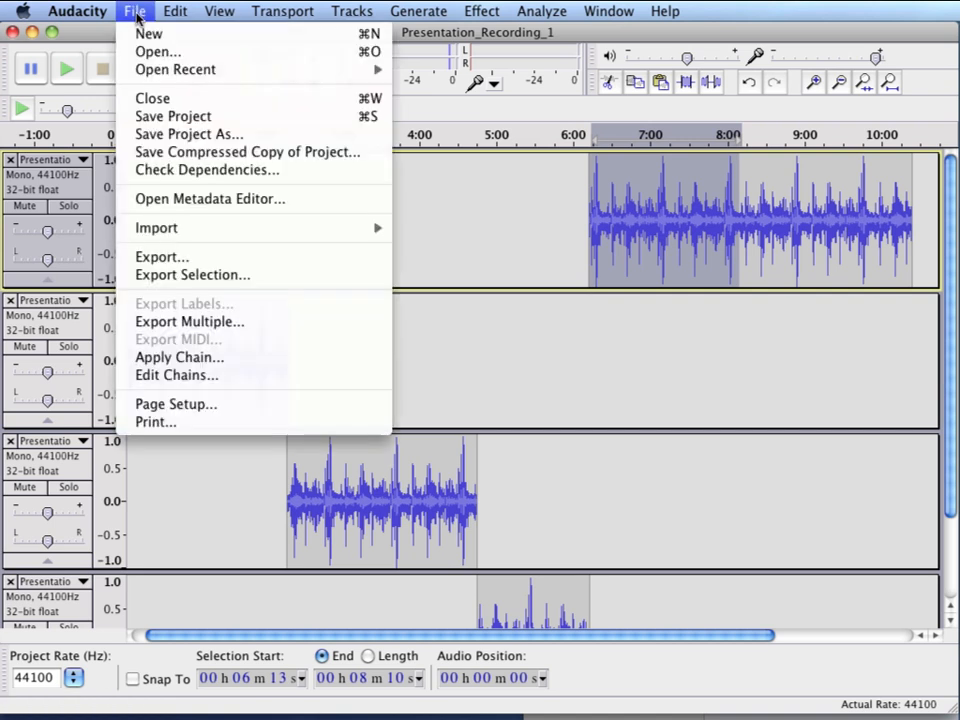
mouse_move(175, 12)
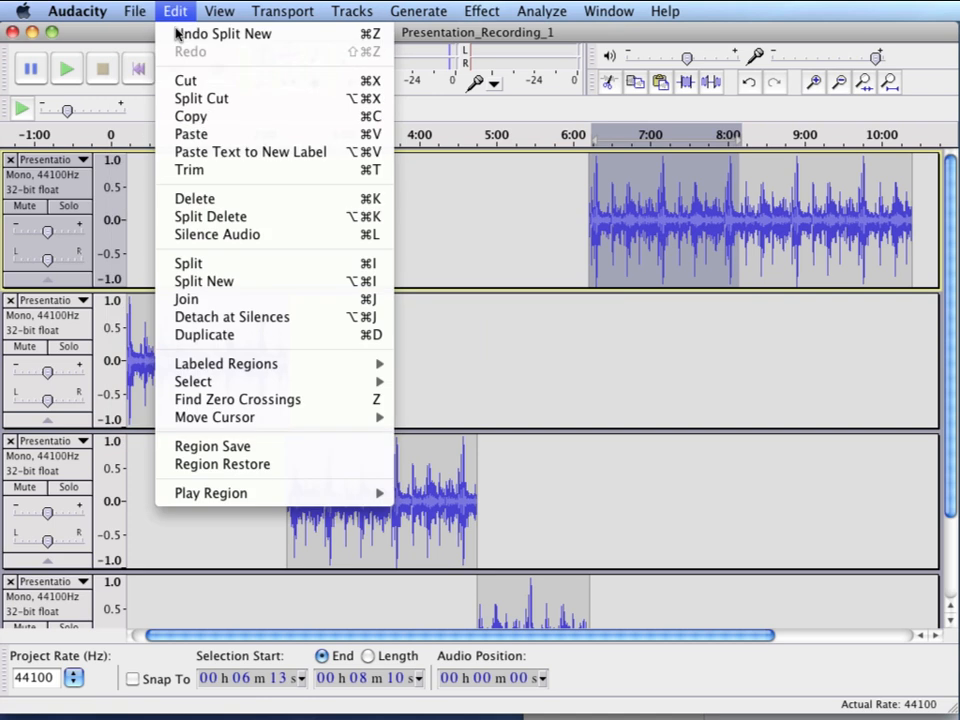
click(209, 282)
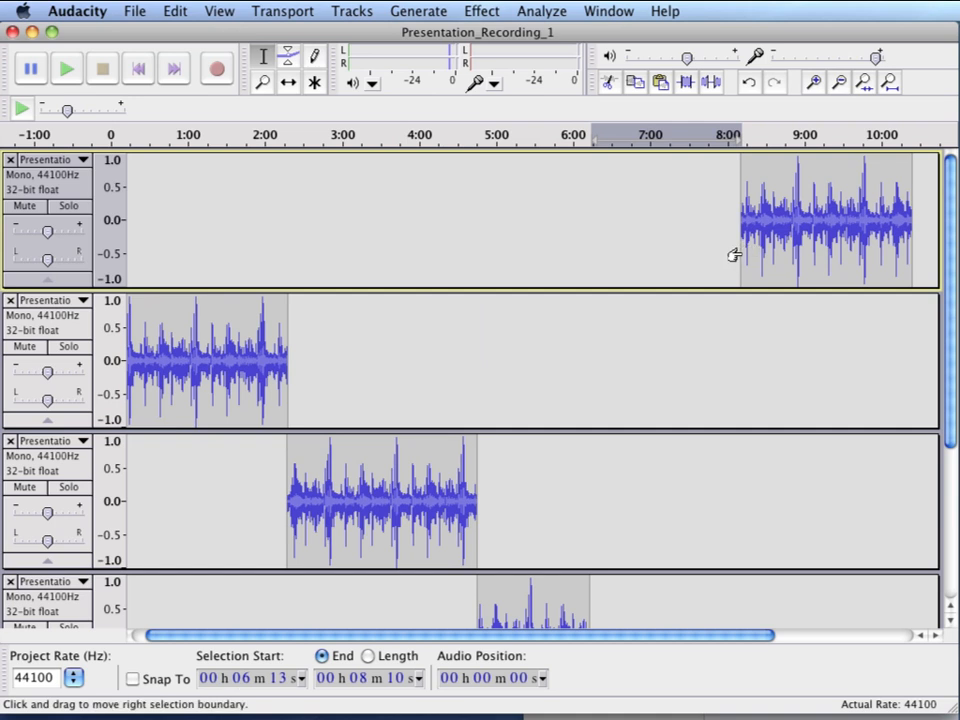
Split the remaining audio, selected from 8:05 to 10:24, into a new track and remove the emptied original track.
drag(733, 263, 911, 235)
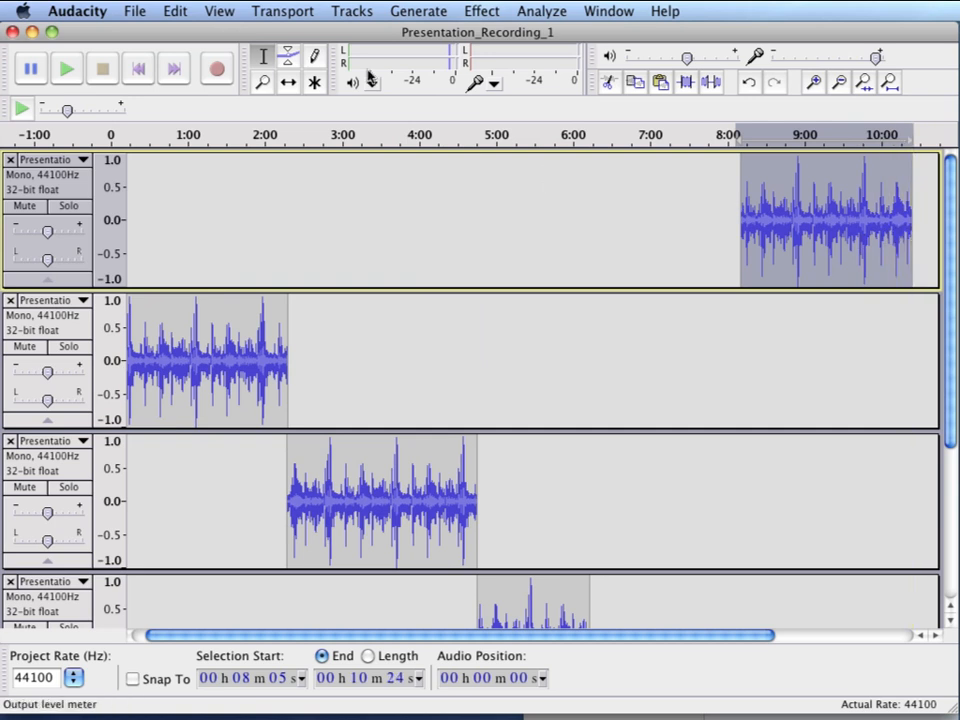
click(134, 11)
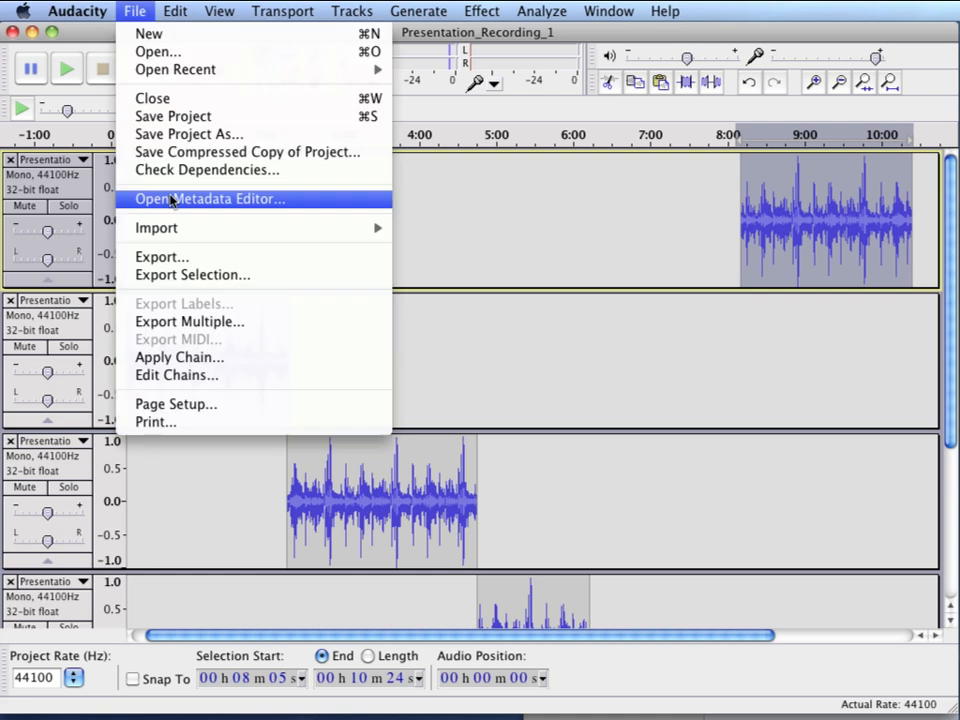
mouse_move(175, 11)
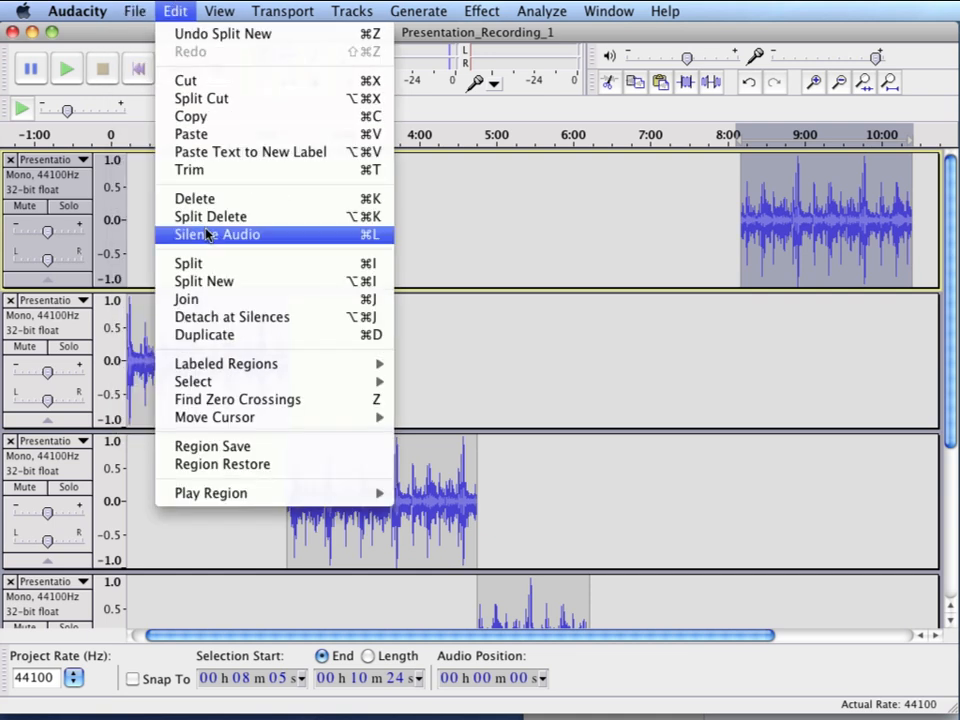
click(210, 281)
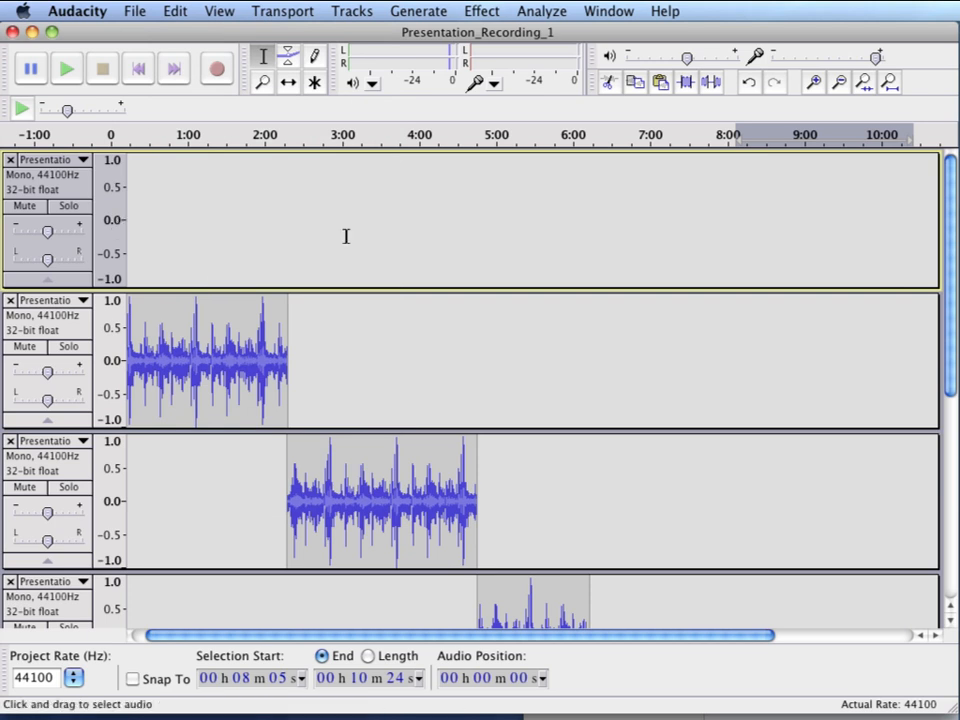
click(9, 160)
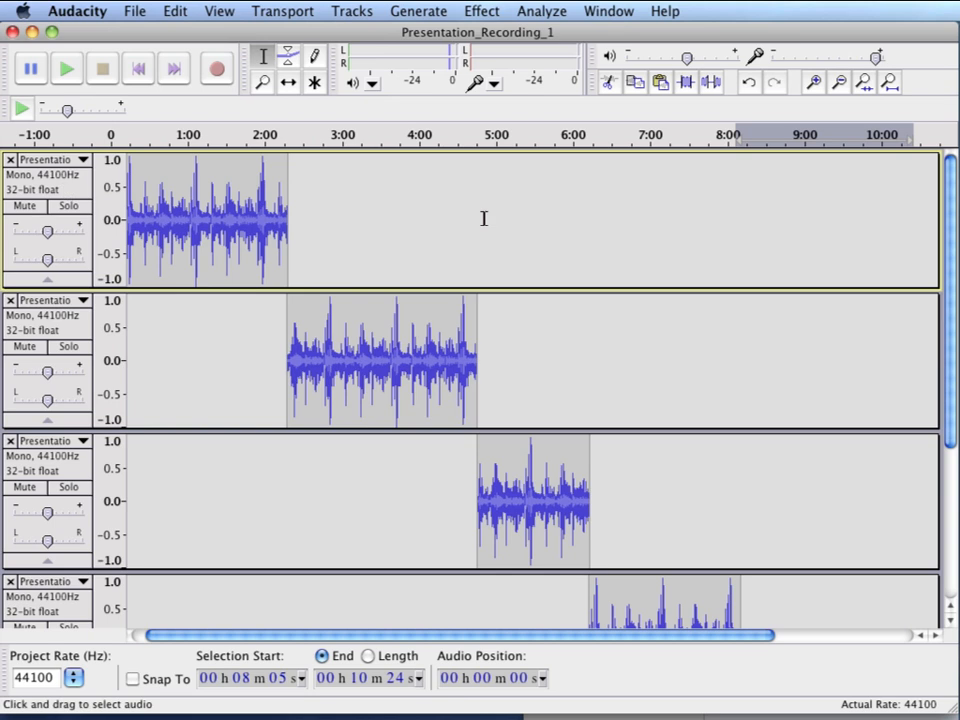
Review the separated tracks and fit them all vertically in the project window.
scroll(667, 235, down, 5)
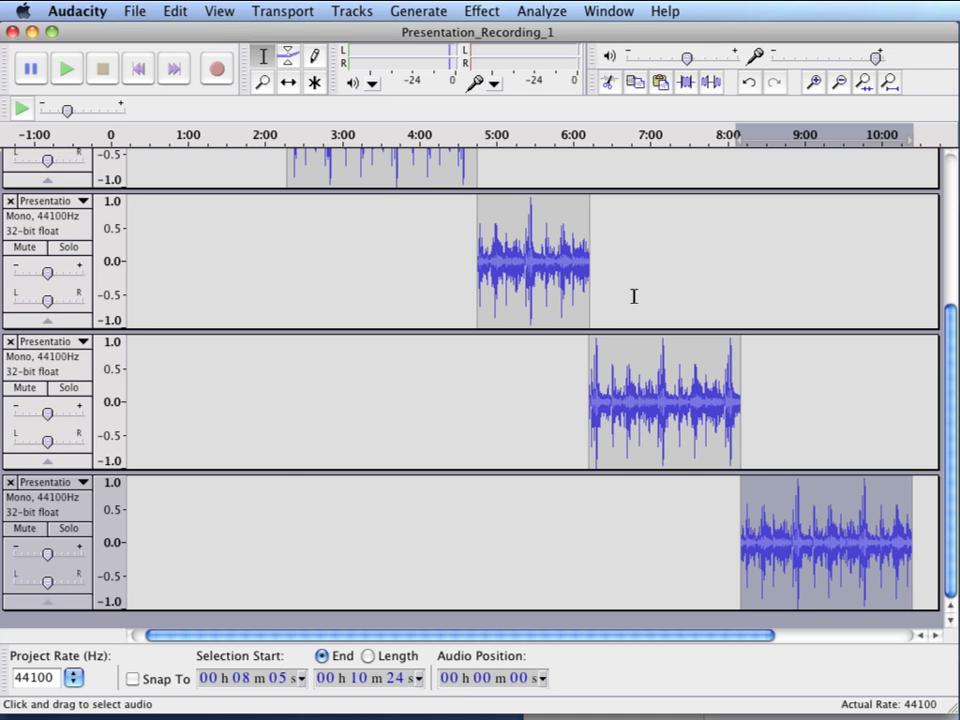
scroll(633, 294, up, 5)
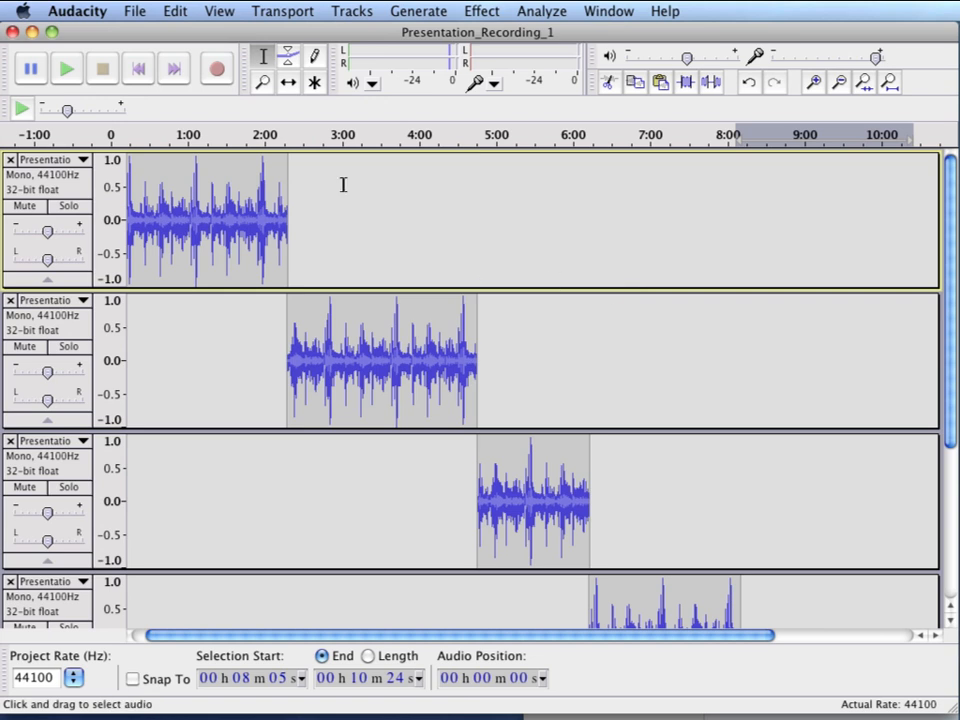
click(222, 12)
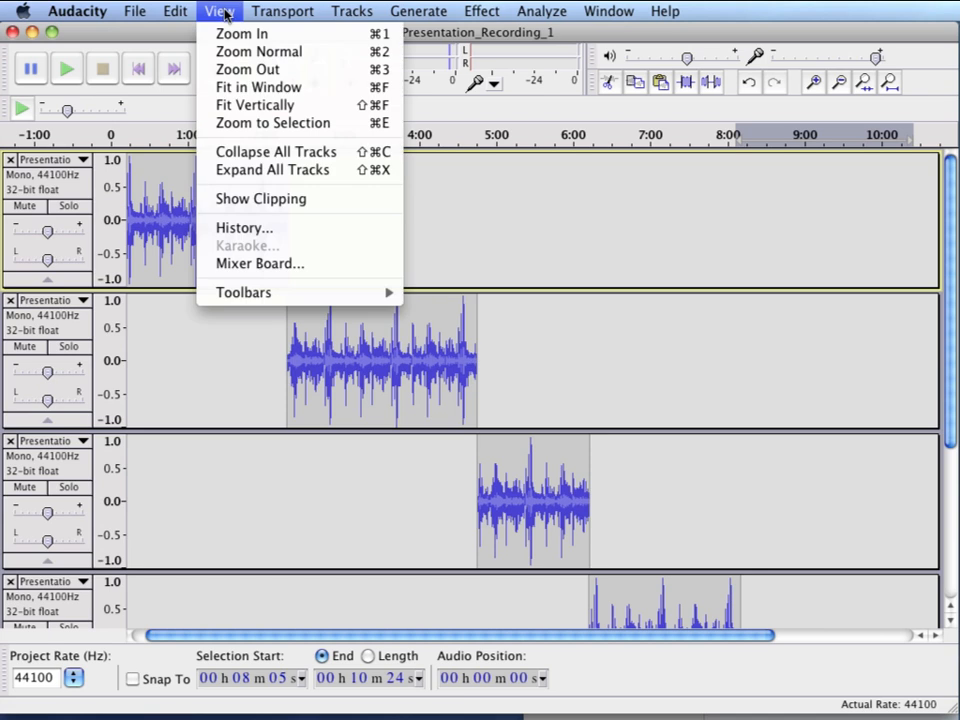
click(248, 105)
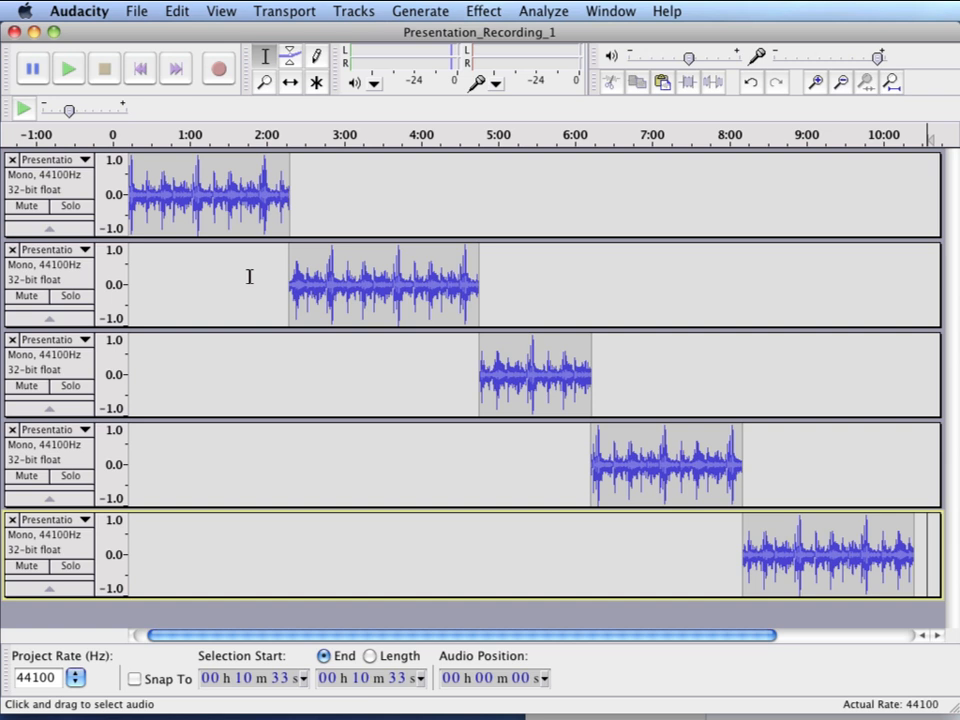
Export the first clip, from 0:00 to 2:17, as the MP3 file audio_01 on the Desktop with empty metadata.
double_click(216, 212)
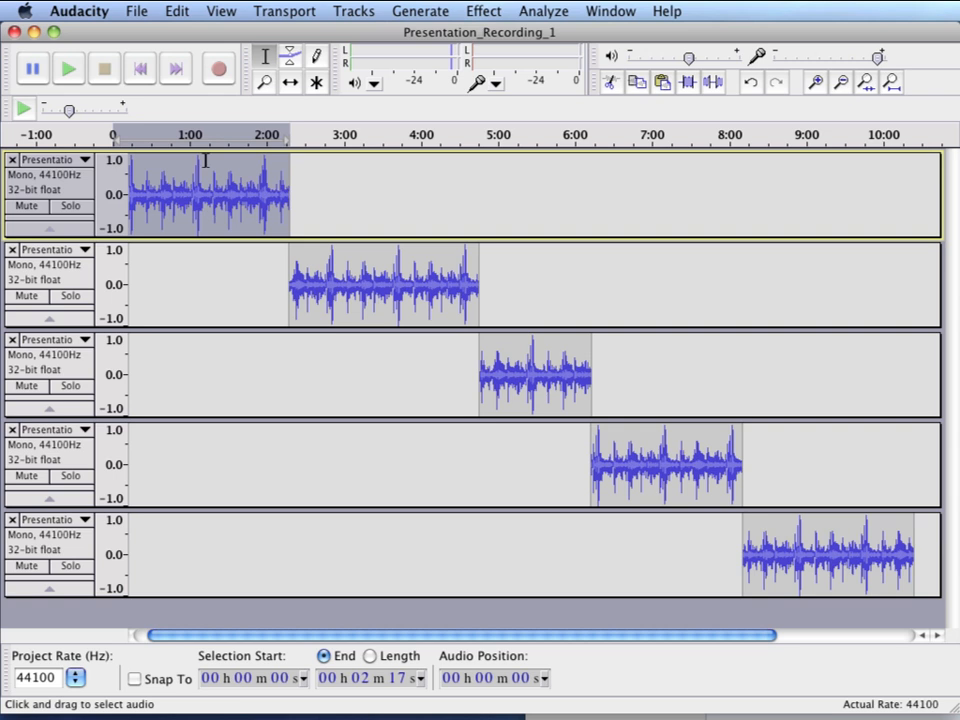
click(136, 12)
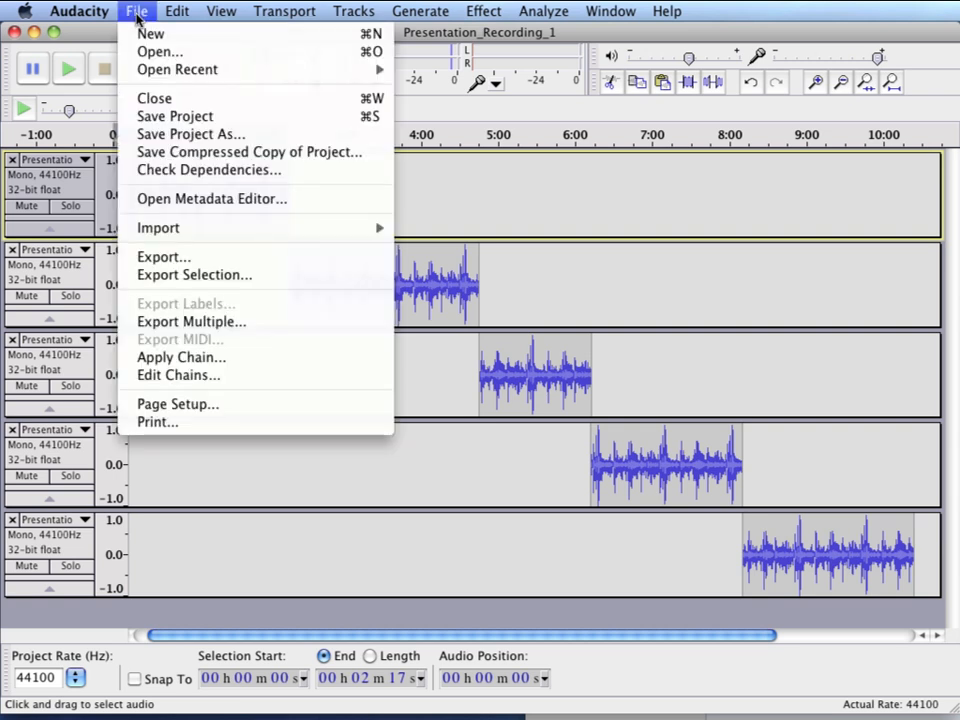
click(205, 278)
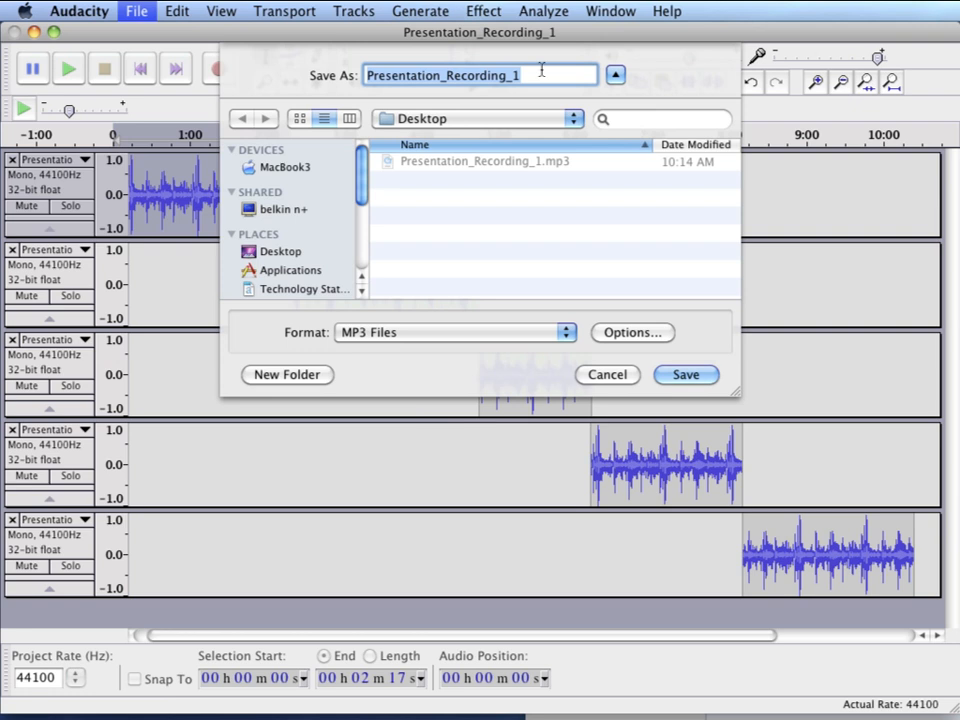
text(aud)
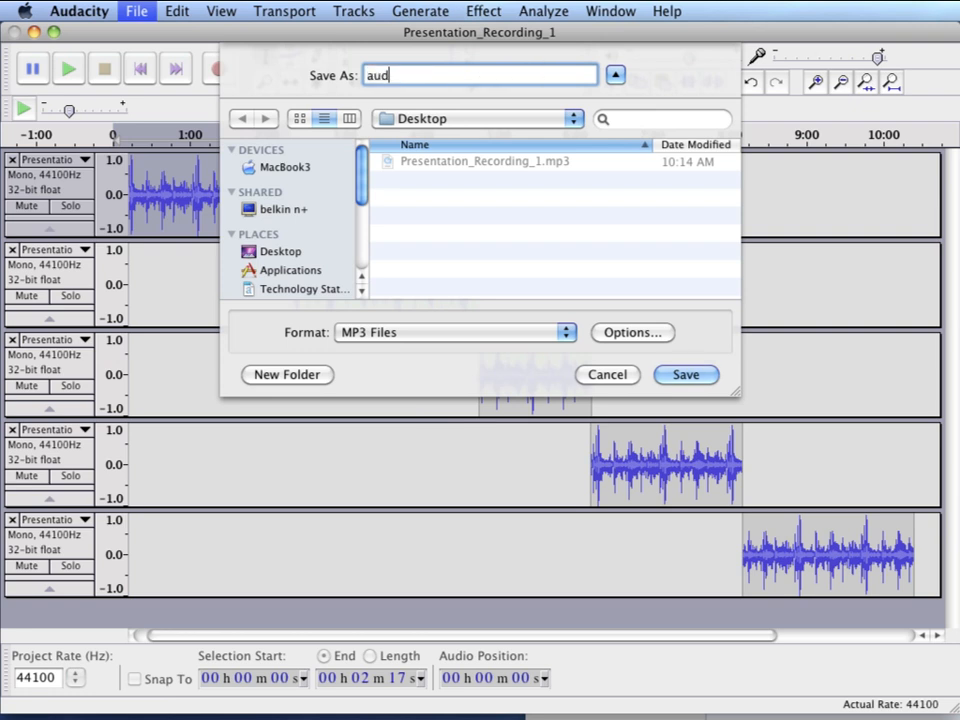
text(io_01)
click(685, 374)
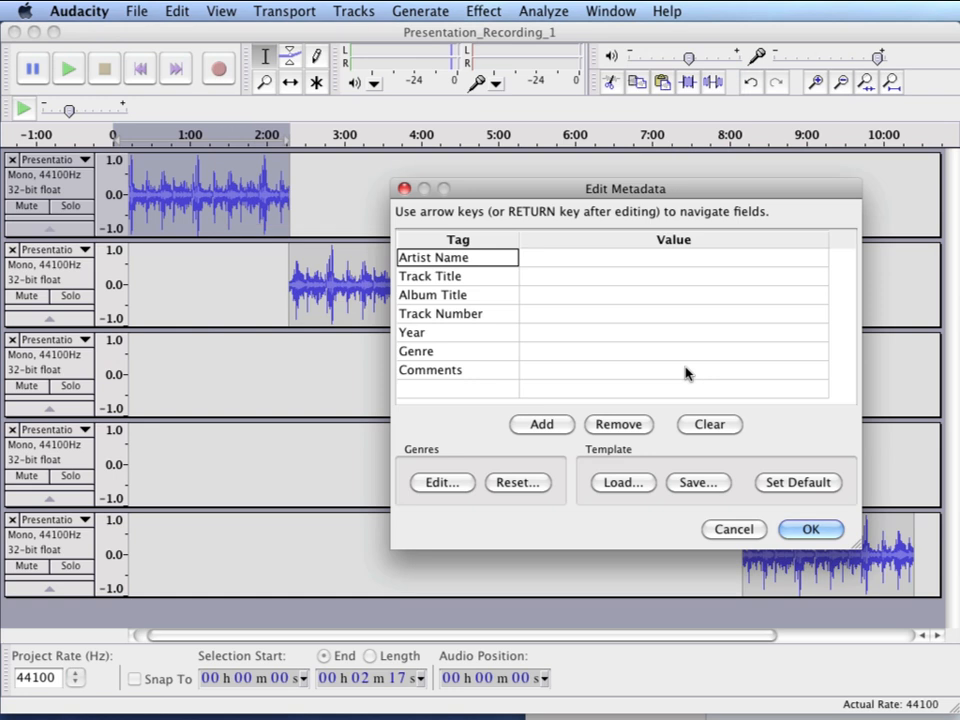
click(806, 529)
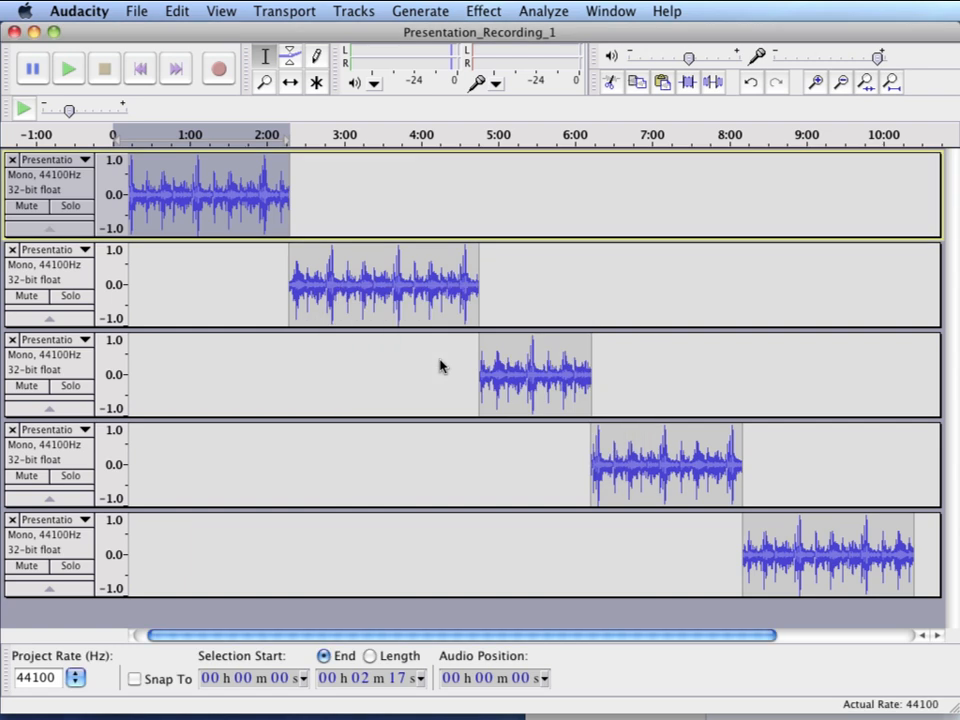
Export the second clip, from 2:17 to 4:45, as audio_02.mp3 on the Desktop with empty metadata.
double_click(422, 308)
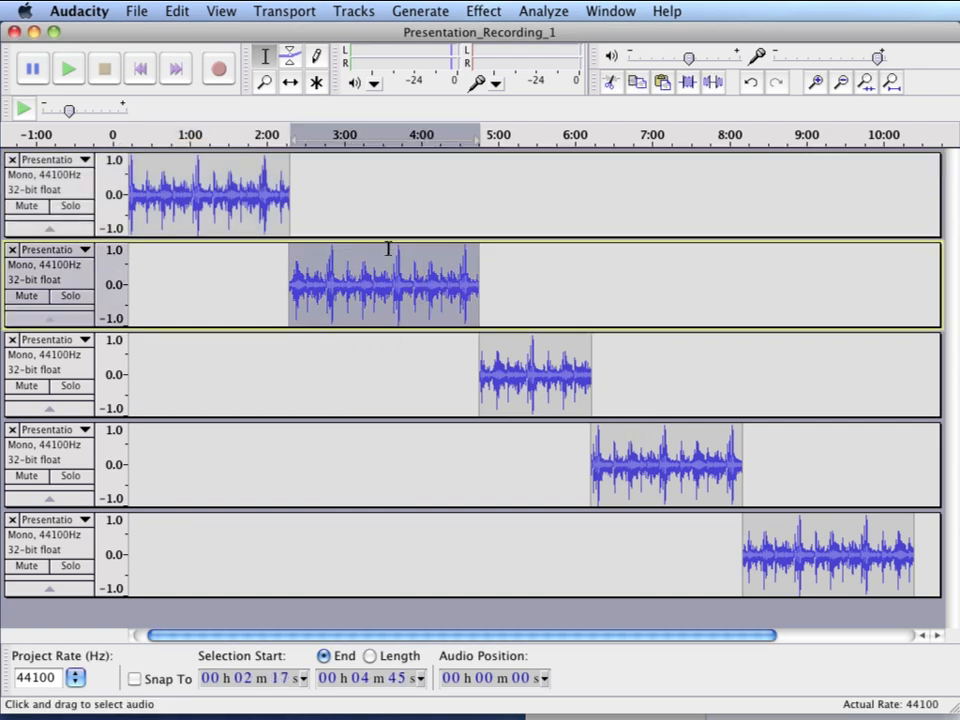
click(135, 15)
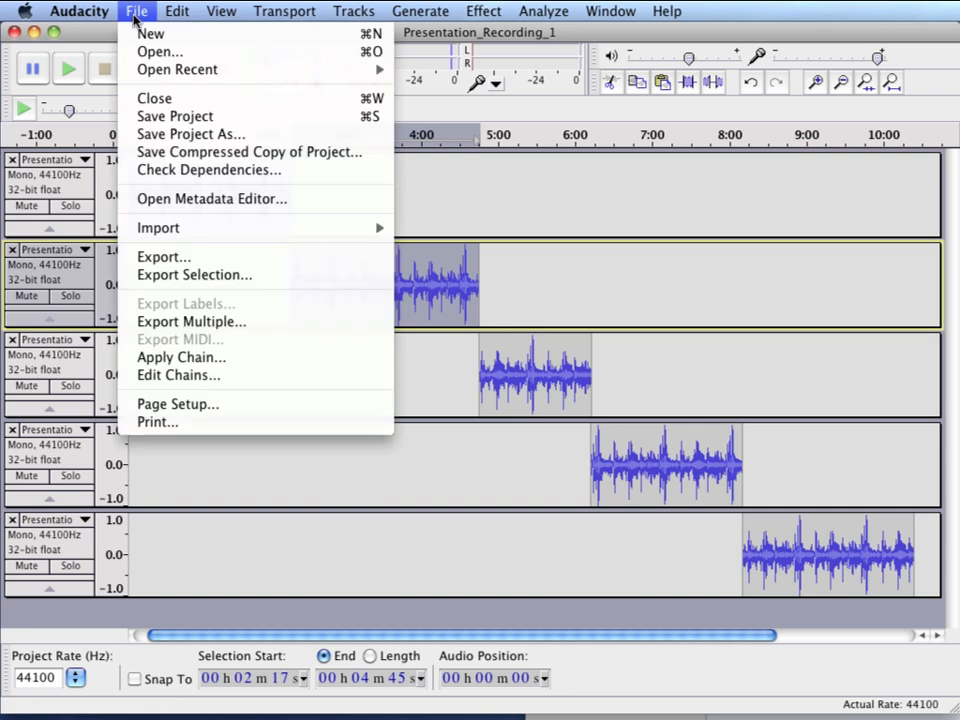
click(176, 275)
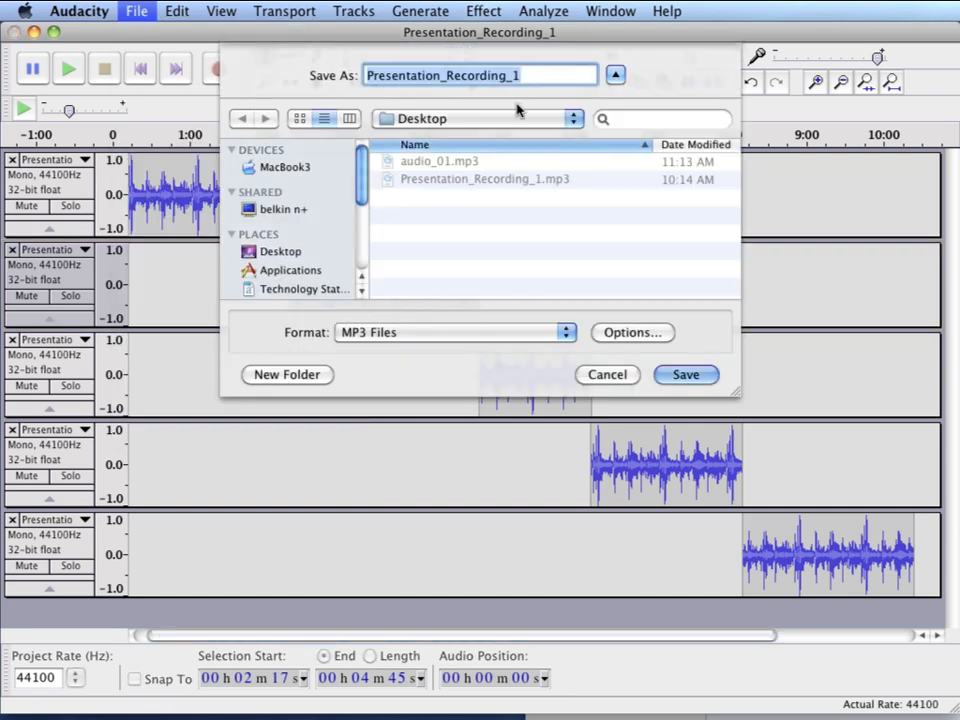
click(463, 160)
click(421, 75)
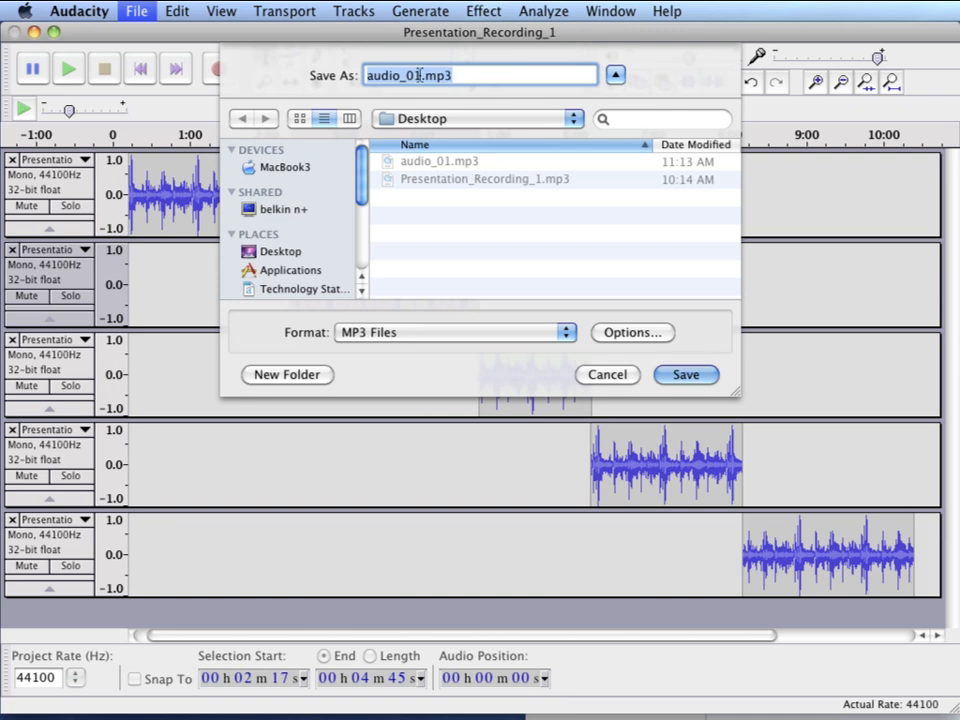
key(BackSpace)
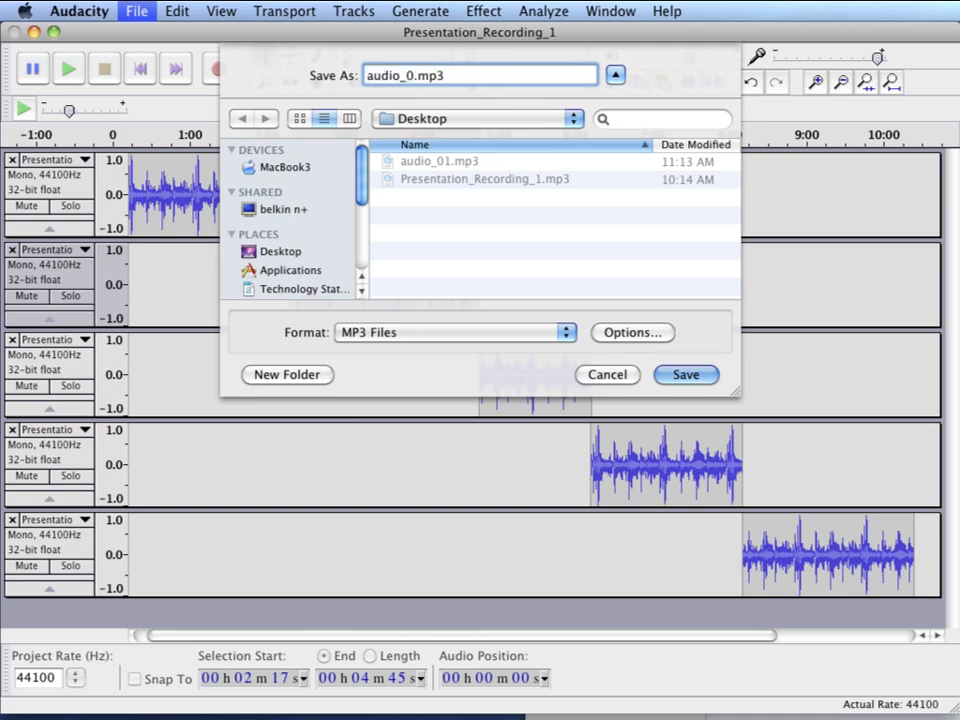
text(2)
click(673, 373)
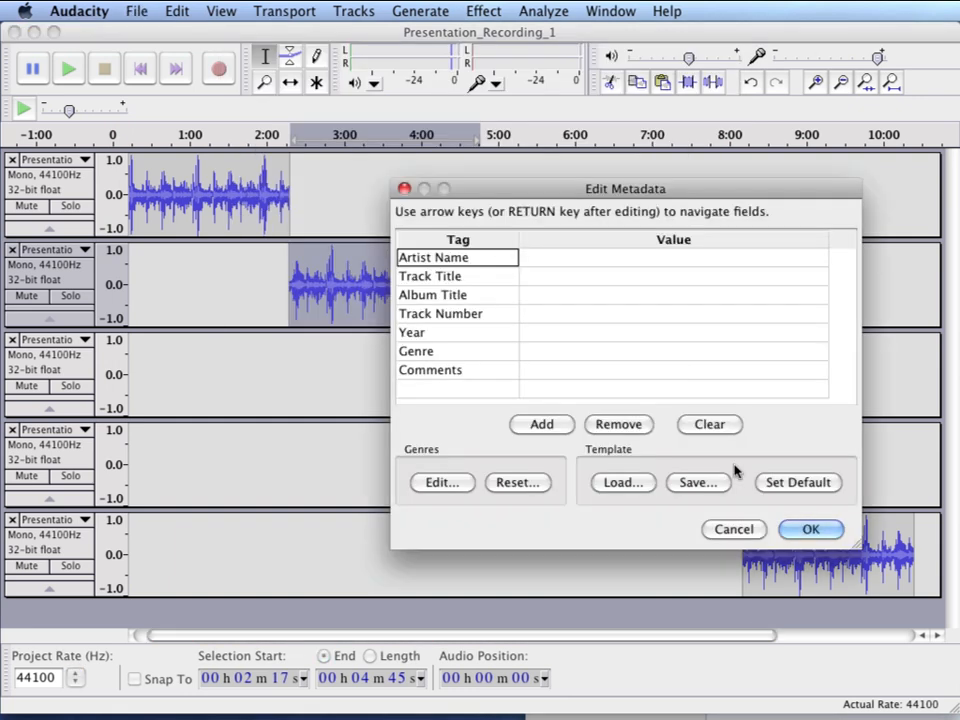
click(808, 530)
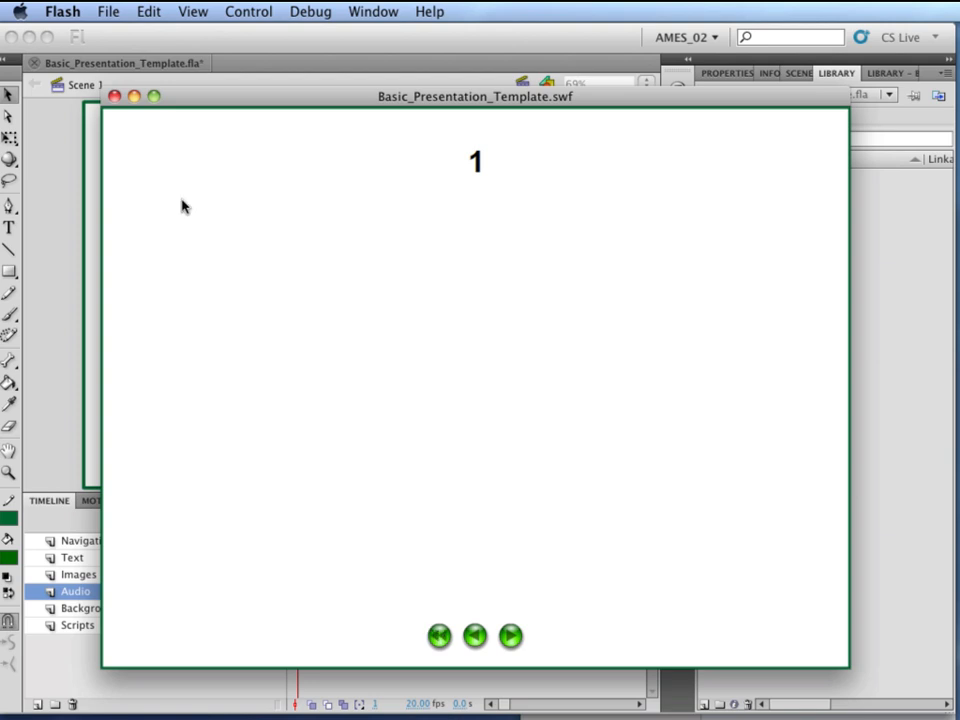
In Flash, close the test movie and import audio_01.mp3, audio_02.mp3 and audio_03.mp3 from the Desktop into the library.
click(114, 96)
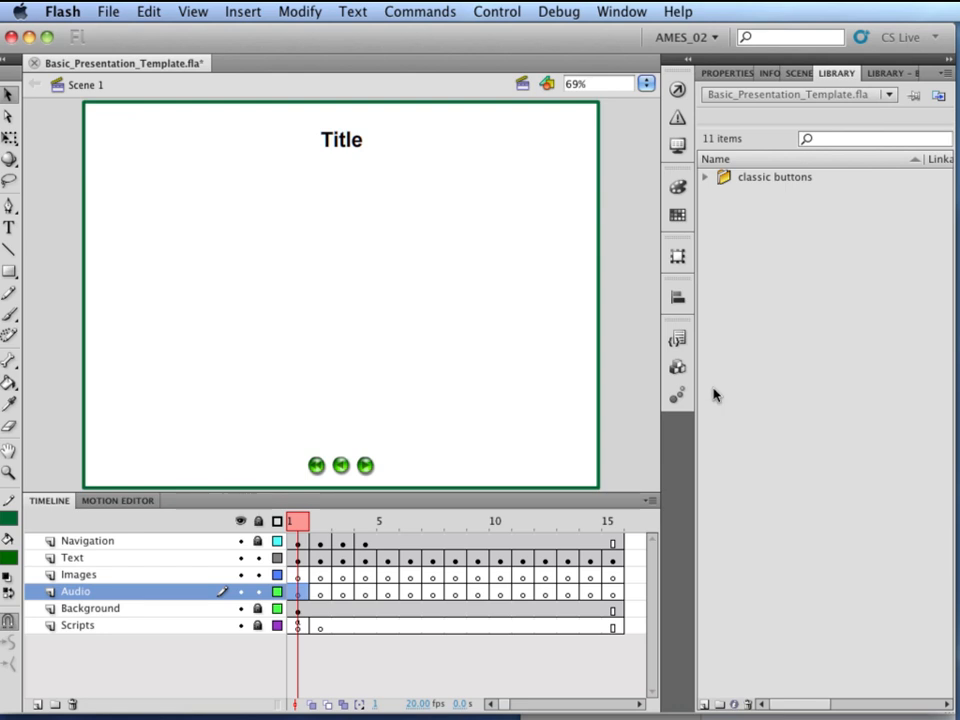
click(107, 12)
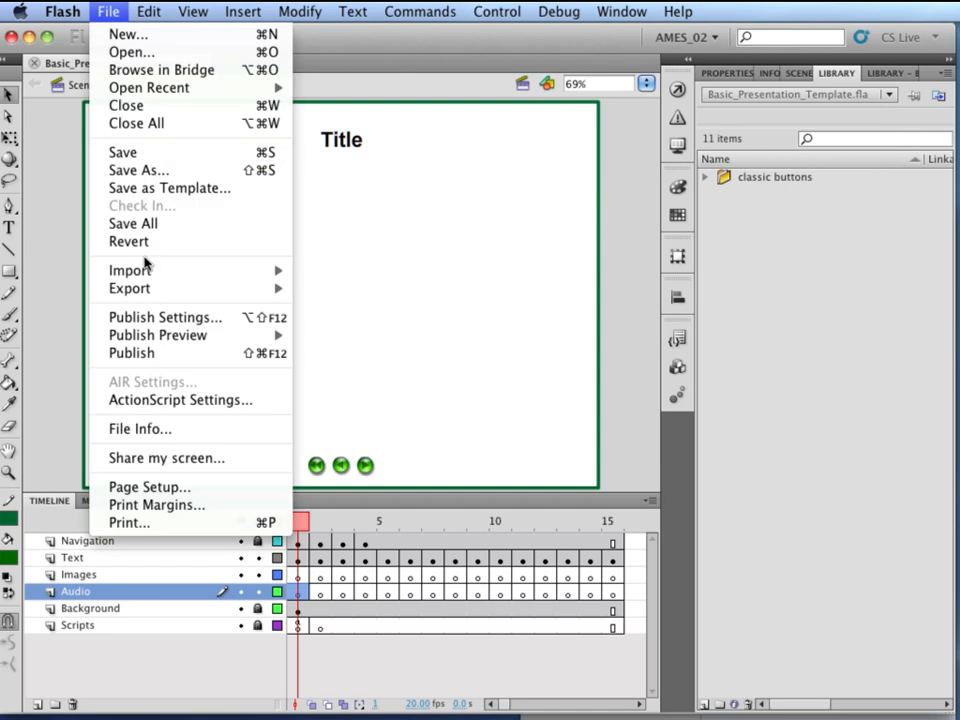
mouse_move(145, 271)
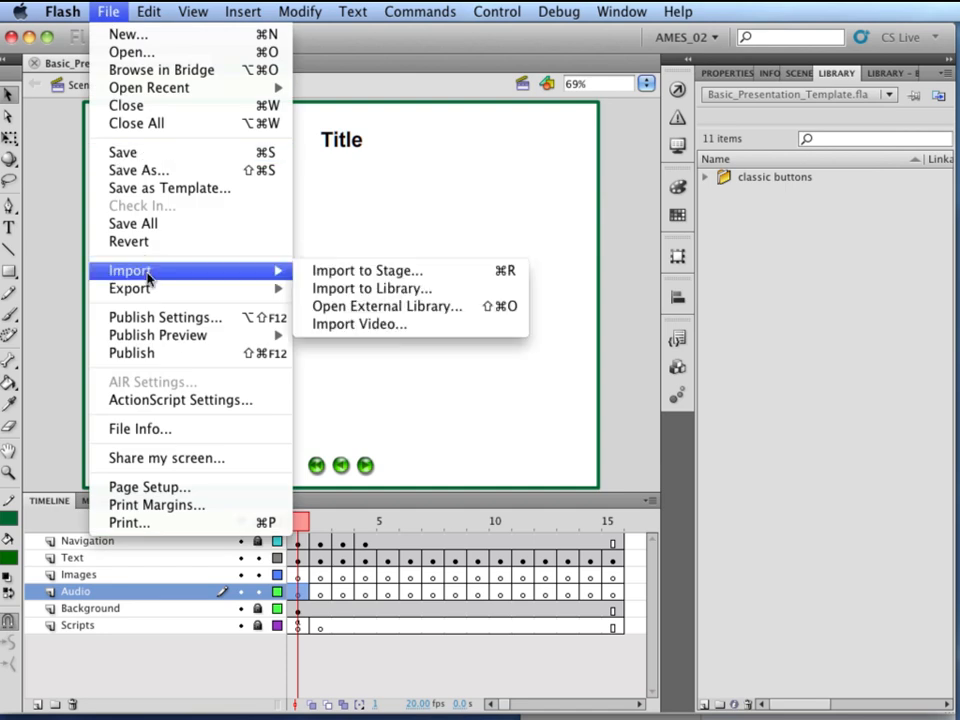
click(325, 290)
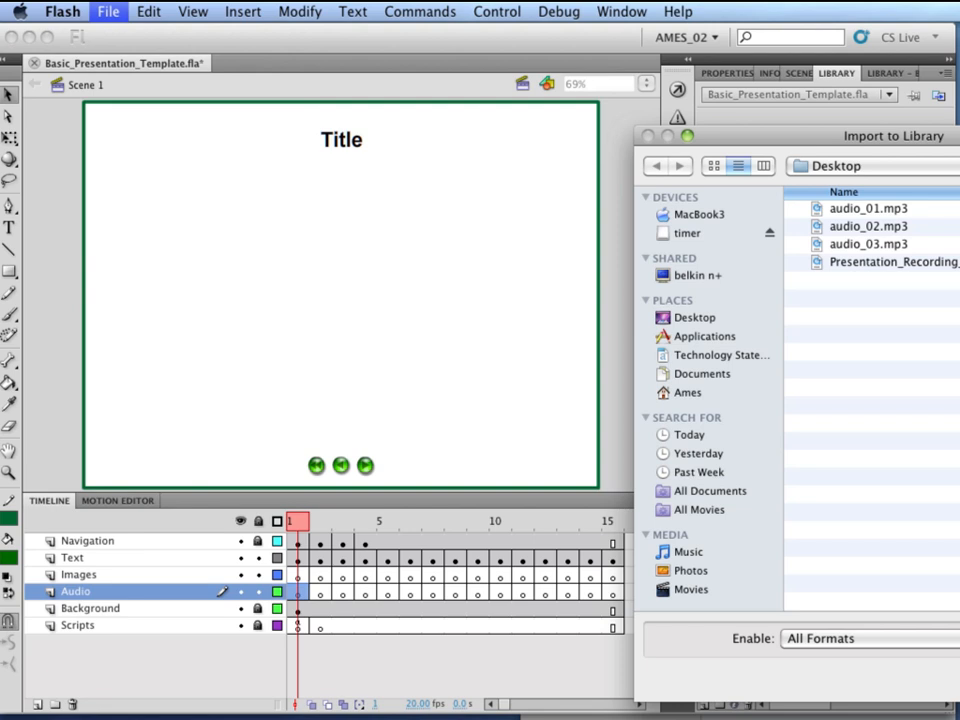
drag(959, 701, 959, 698)
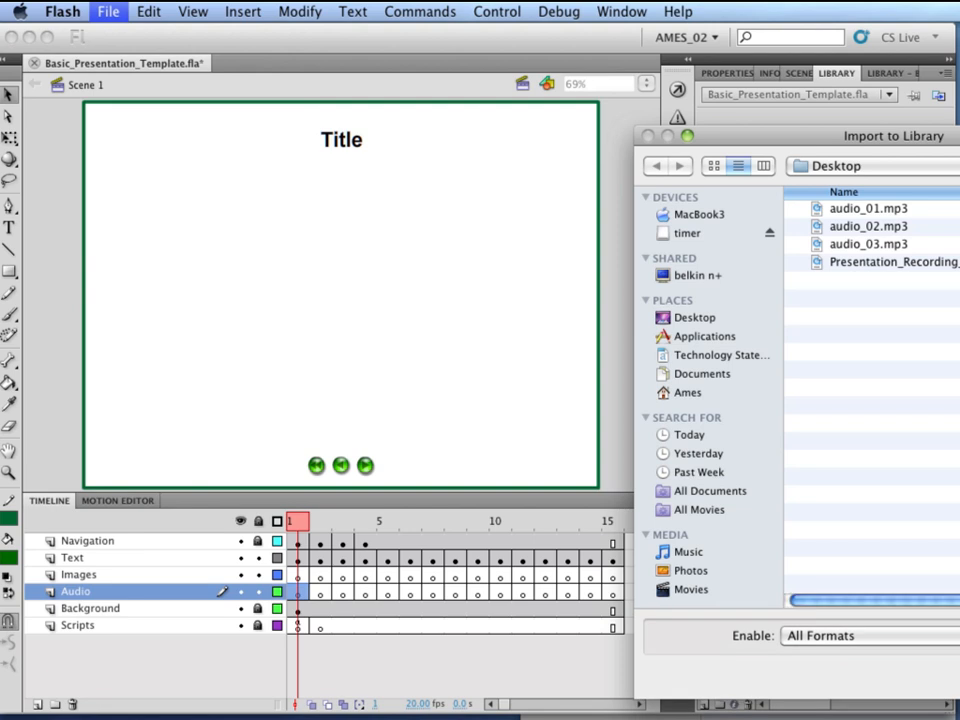
drag(950, 134, 676, 124)
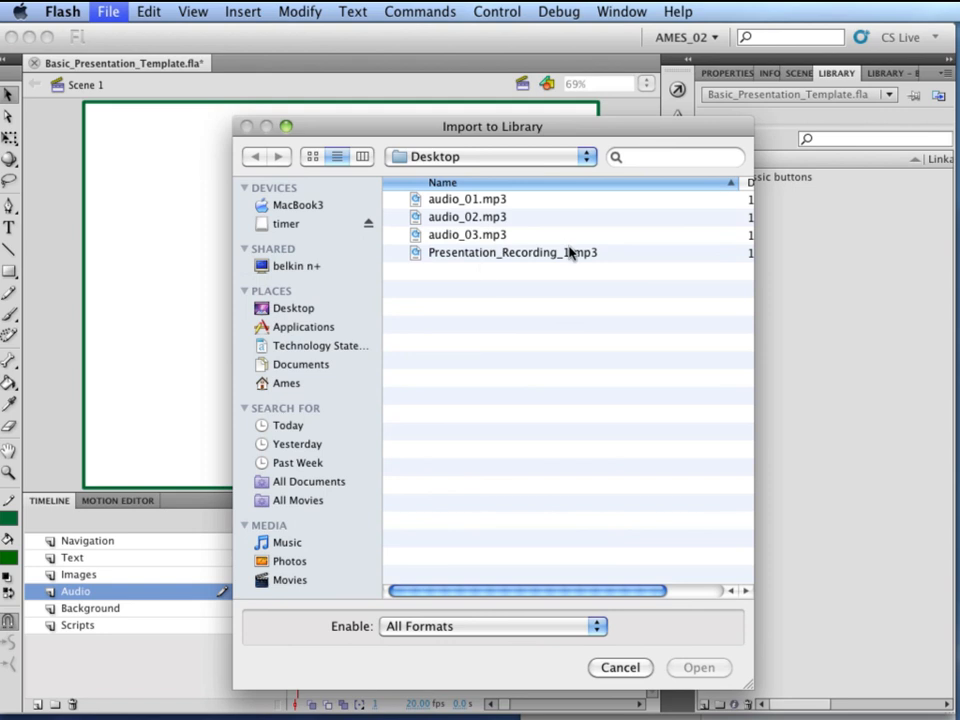
click(490, 203)
shift+click(490, 235)
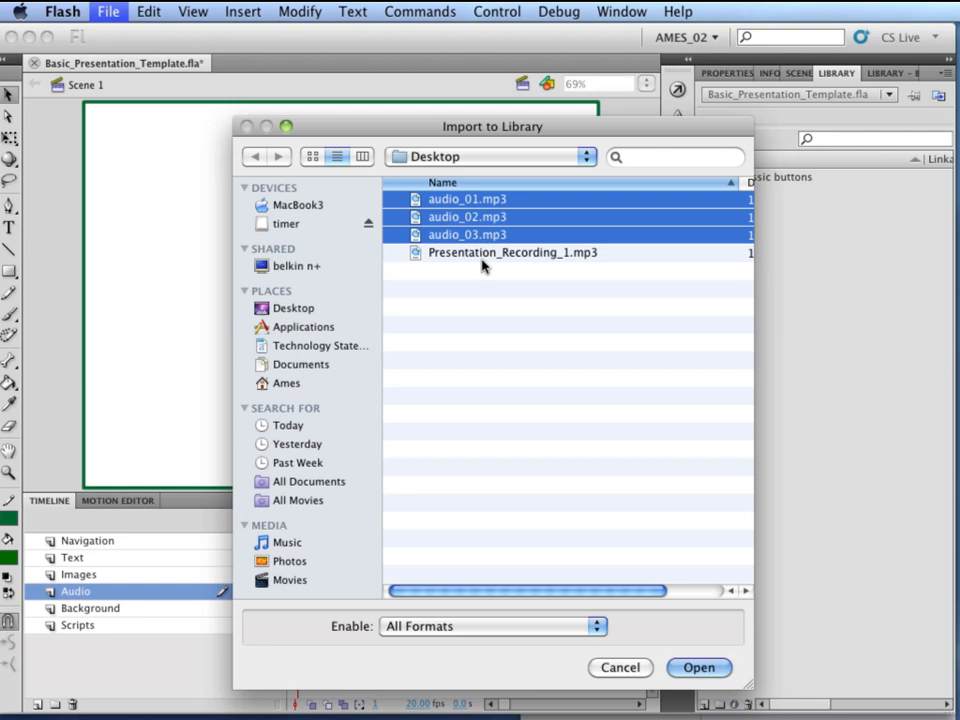
click(697, 668)
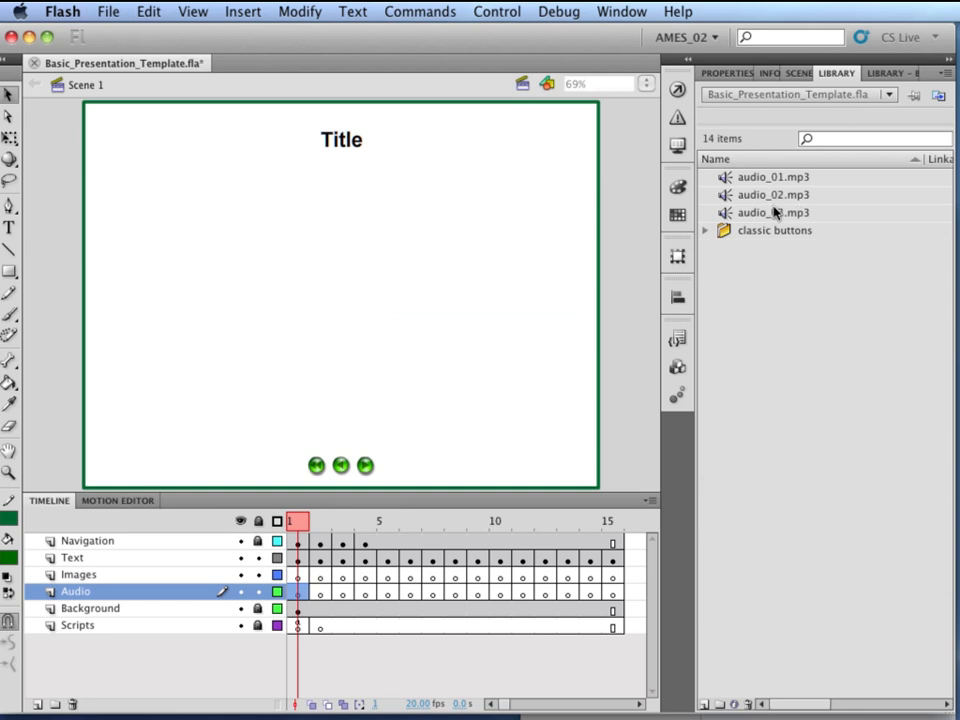
Place audio_01.mp3 on frame 1 and audio_02.mp3 on frame 2 of the Audio layer.
click(298, 597)
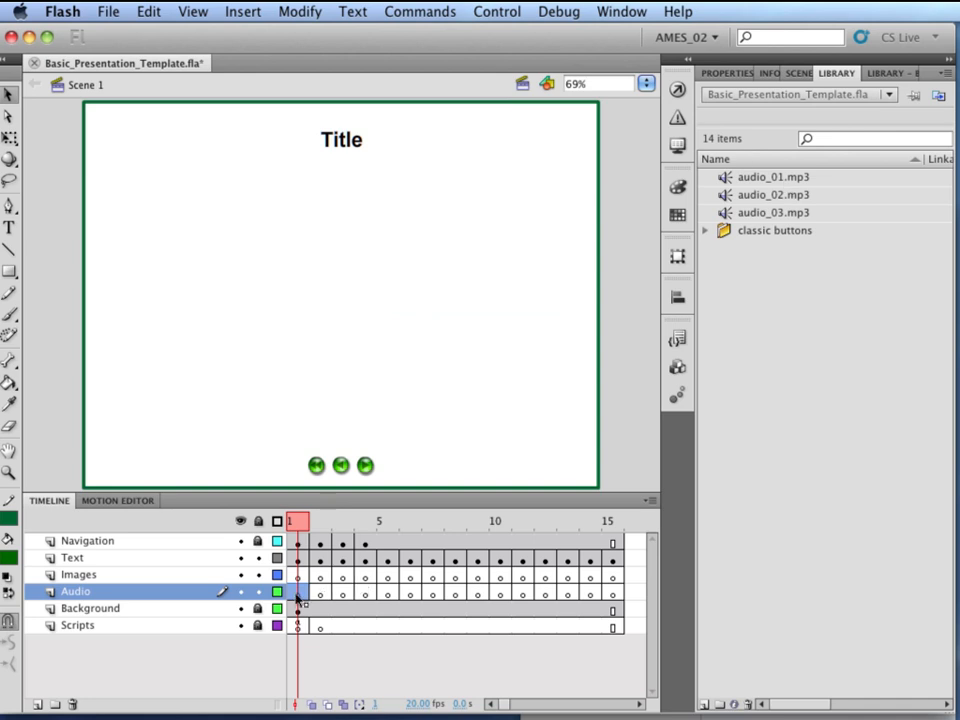
click(752, 176)
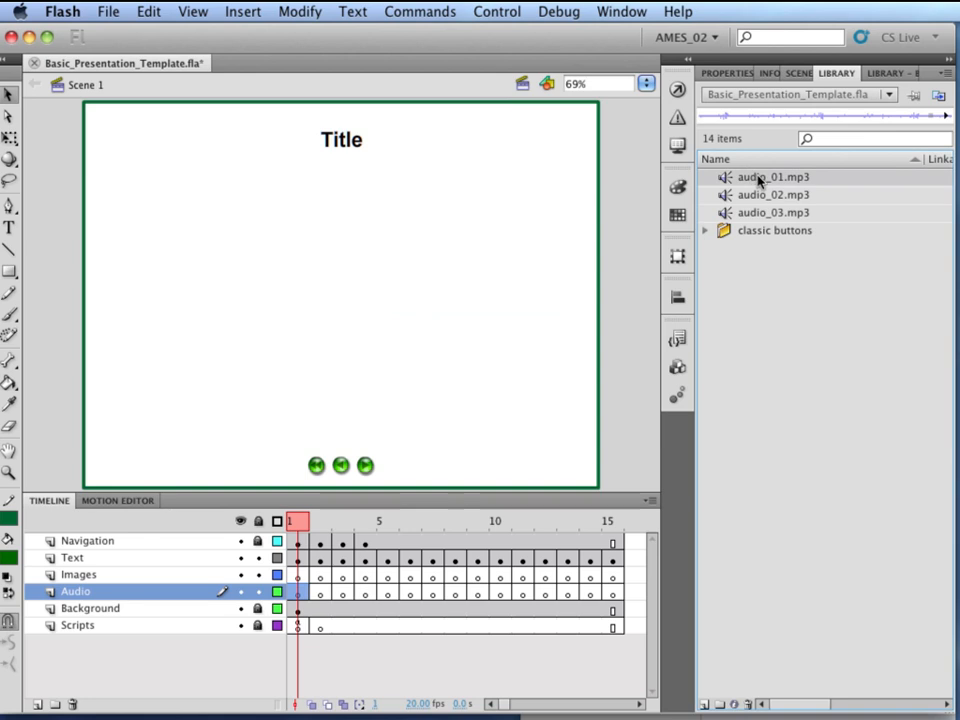
drag(758, 180, 304, 285)
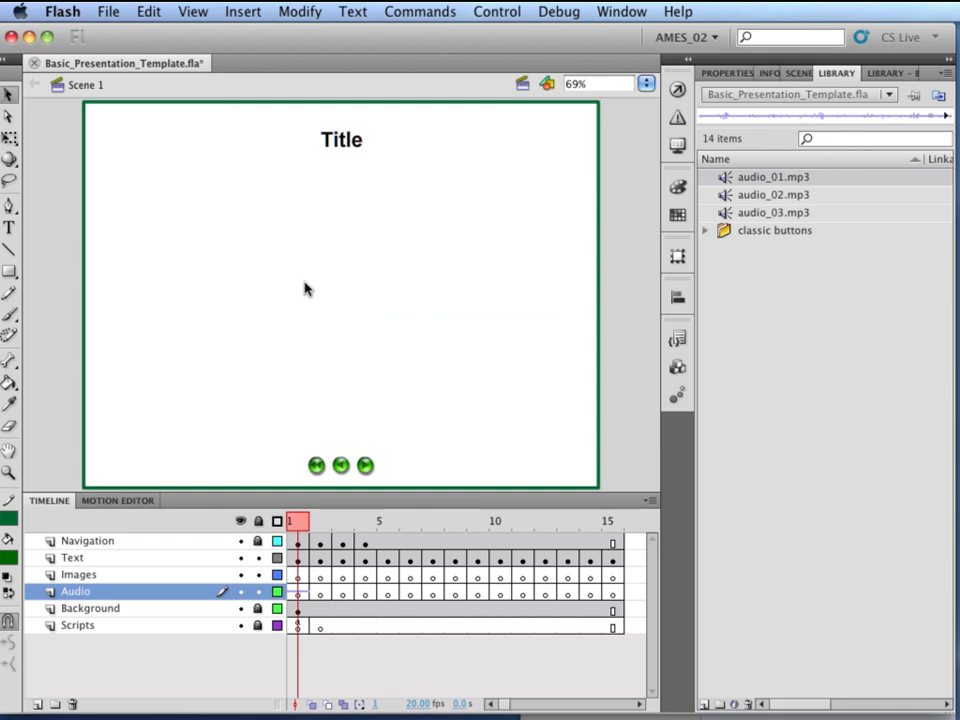
click(321, 593)
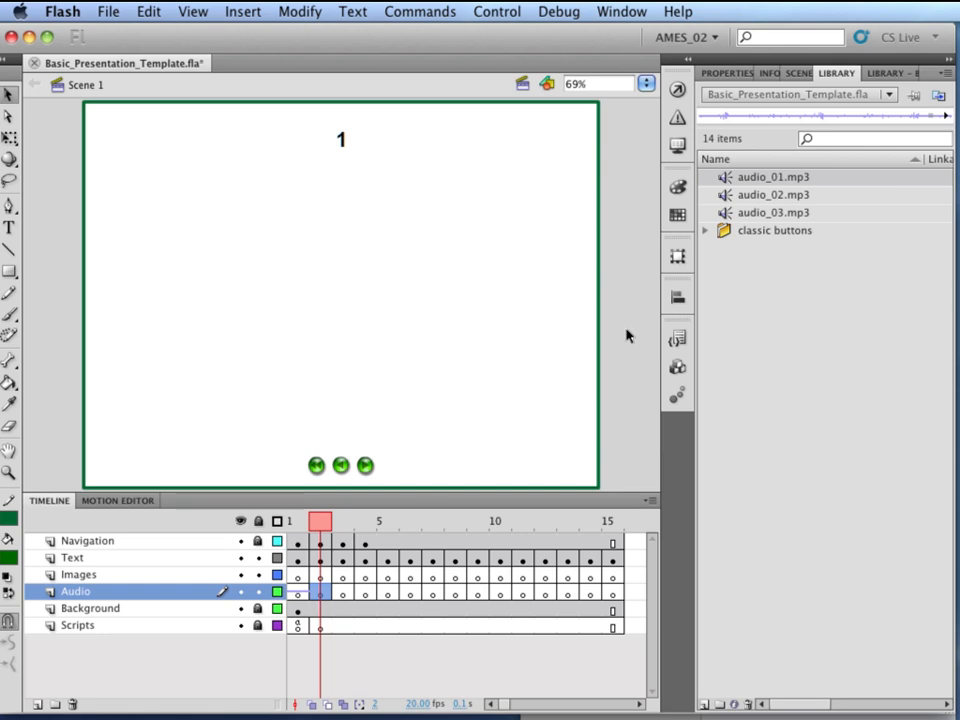
click(776, 194)
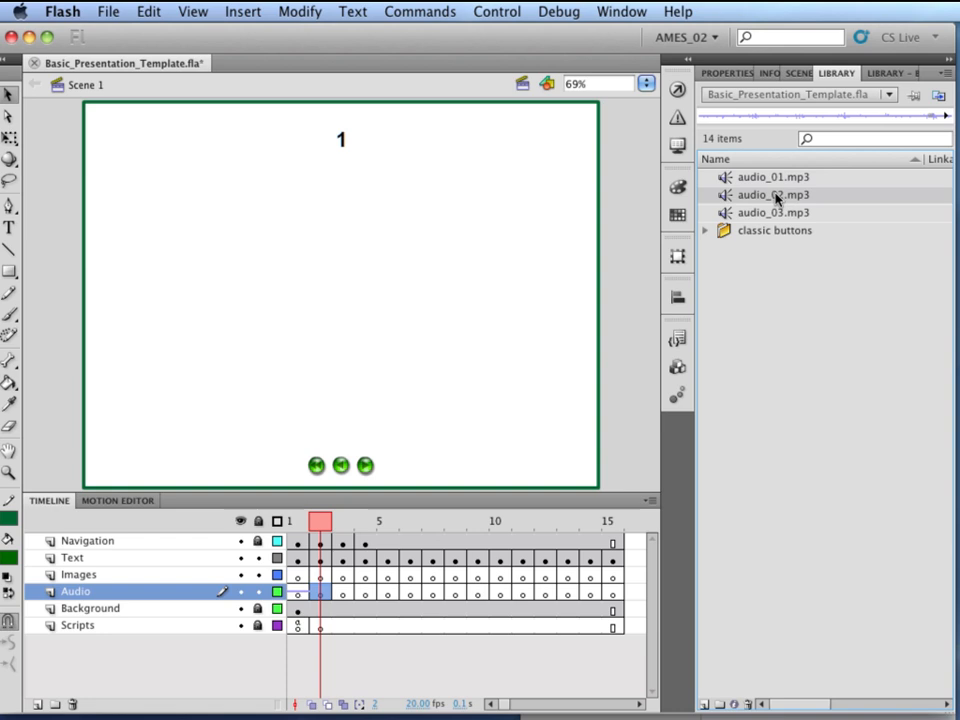
drag(568, 308, 336, 404)
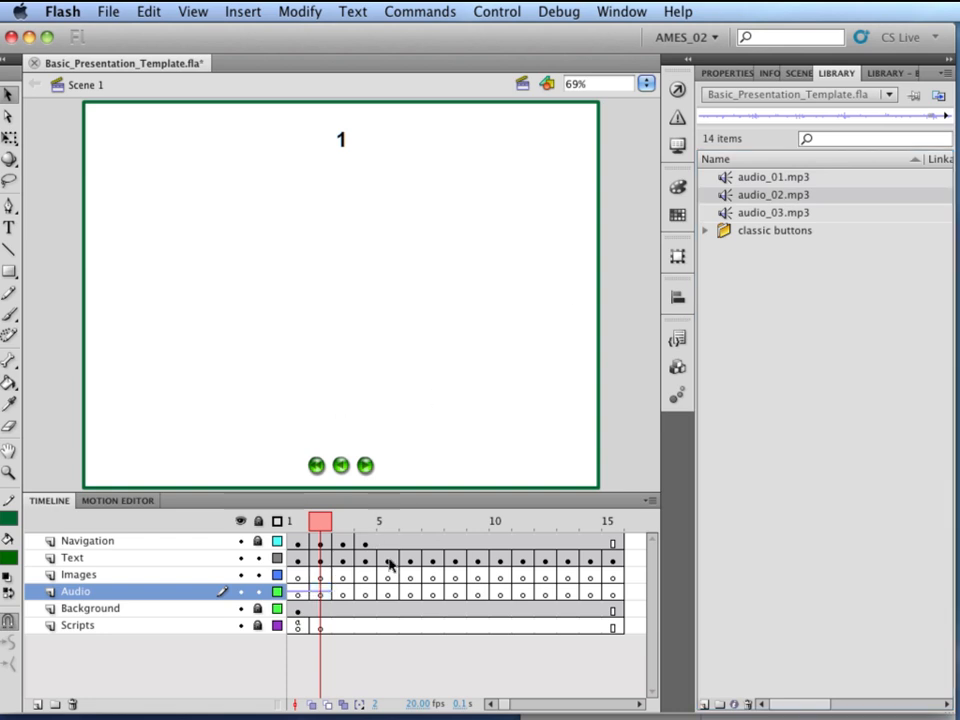
Place audio_03.mp3 on frame 3 of the Audio layer and check frames 1 to 3.
click(343, 595)
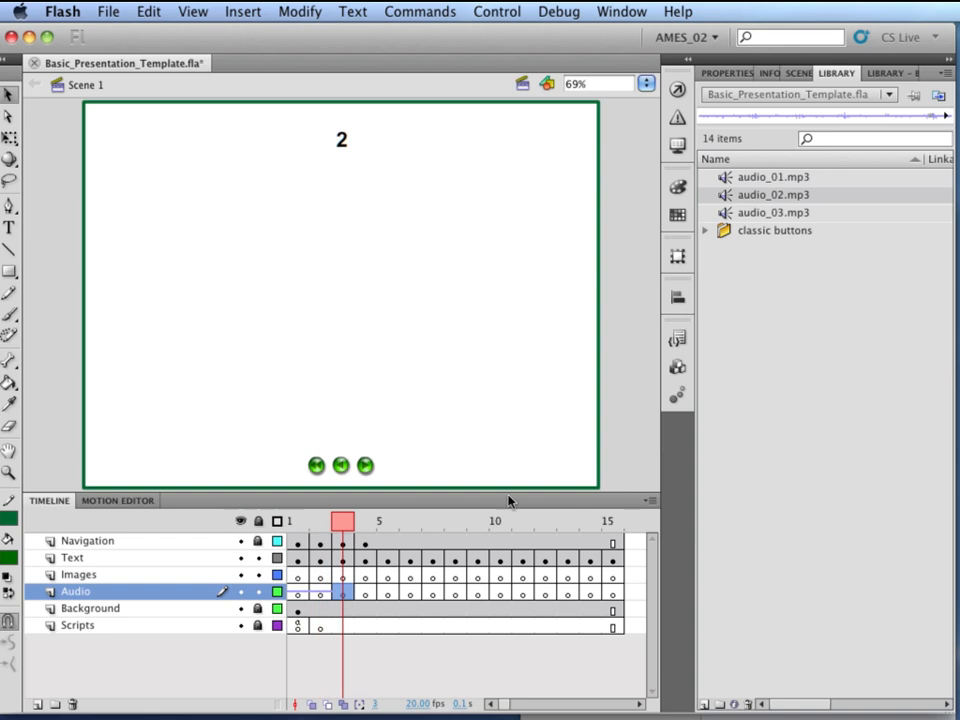
click(790, 213)
click(298, 594)
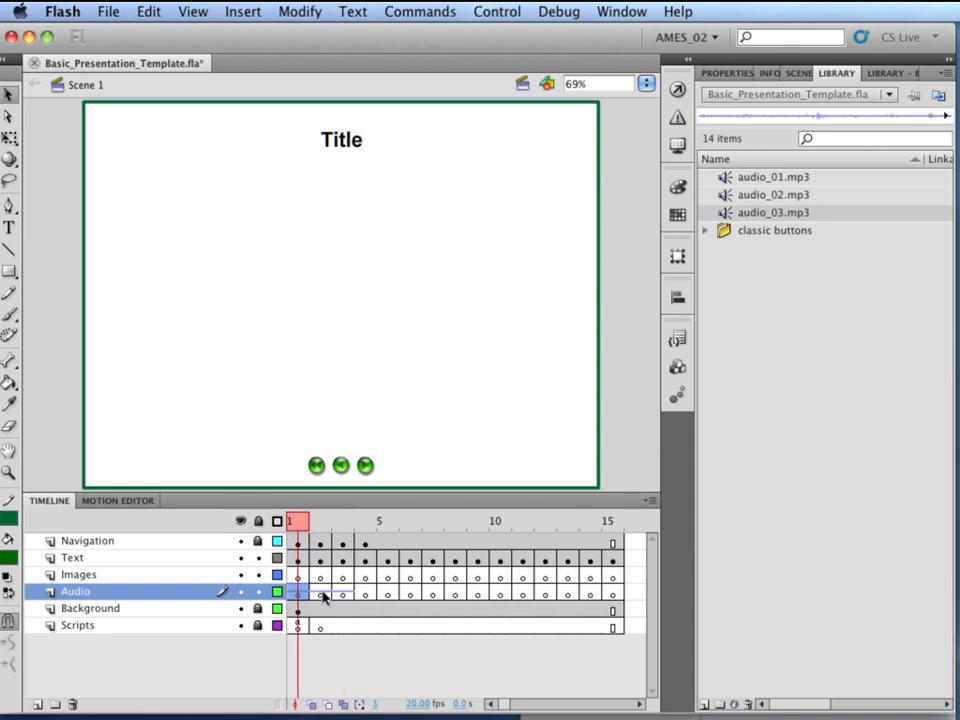
click(321, 594)
click(341, 594)
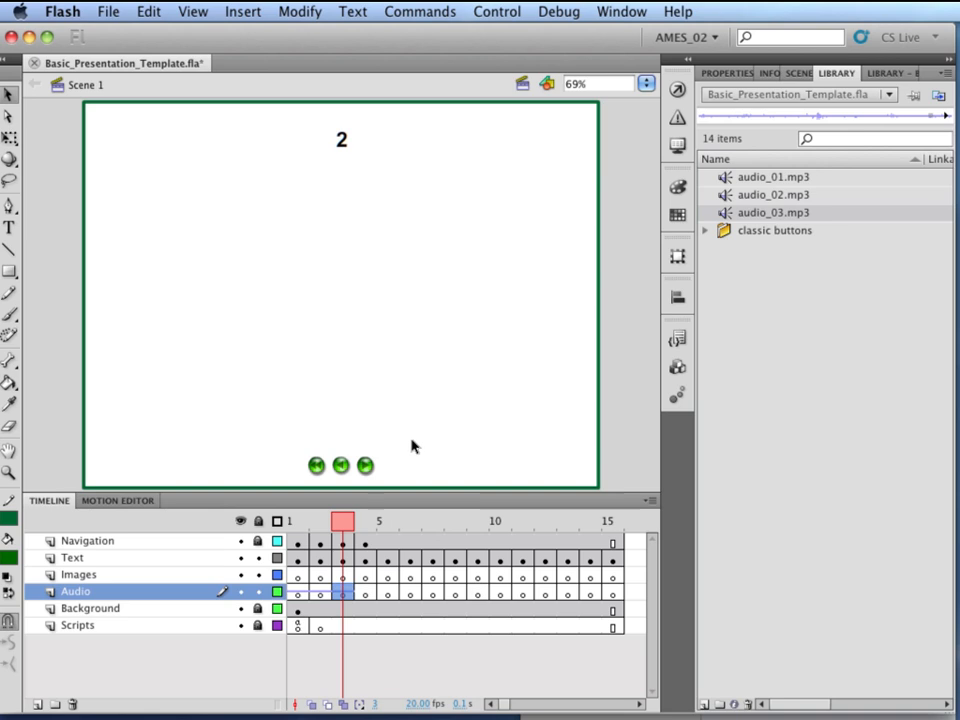
Unlock the Navigation layer and open the ActionScript of the forward button on frame 3.
click(365, 470)
click(161, 542)
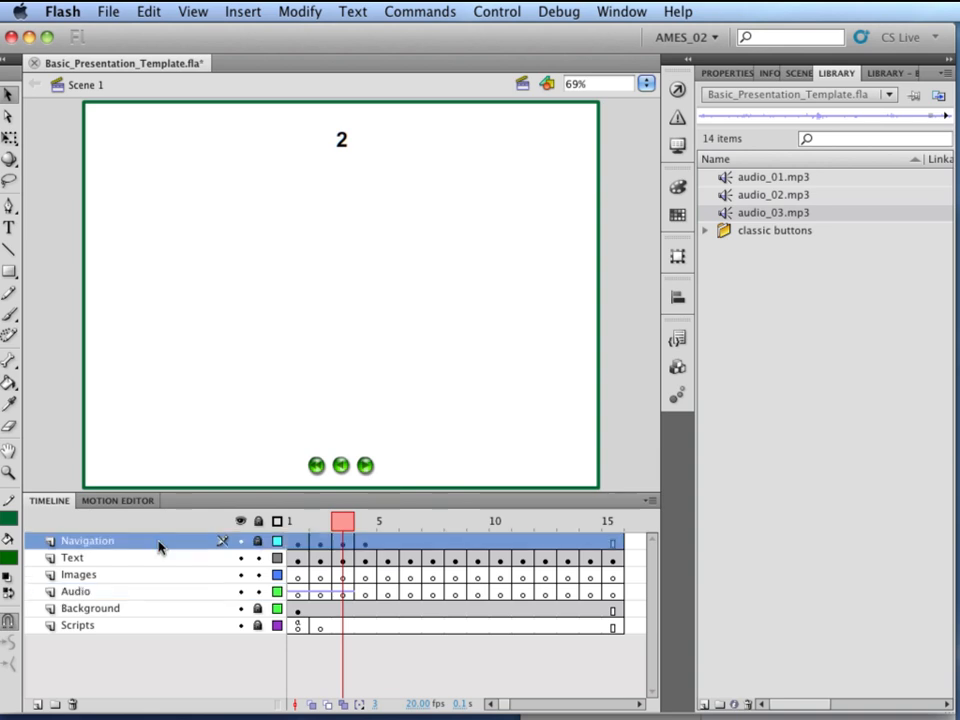
click(366, 471)
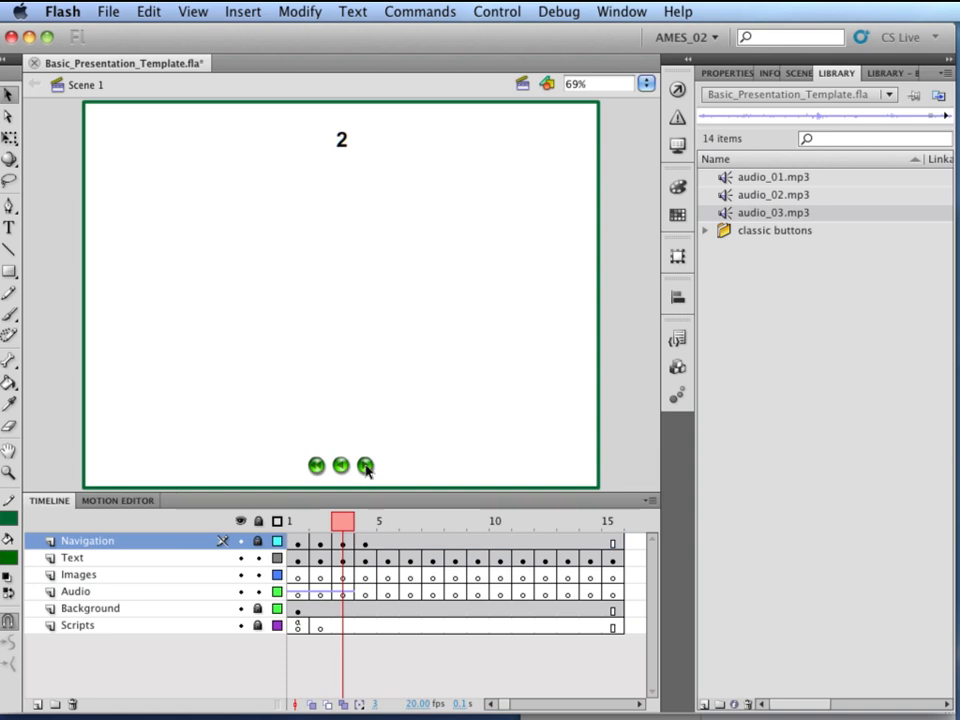
click(258, 543)
click(366, 465)
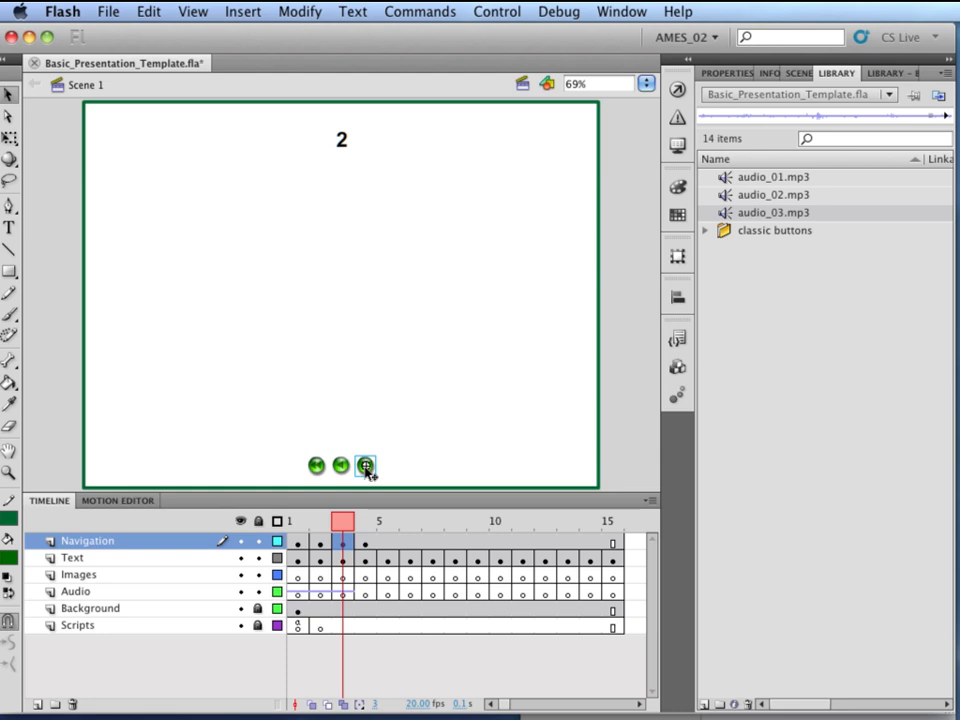
right_click(365, 469)
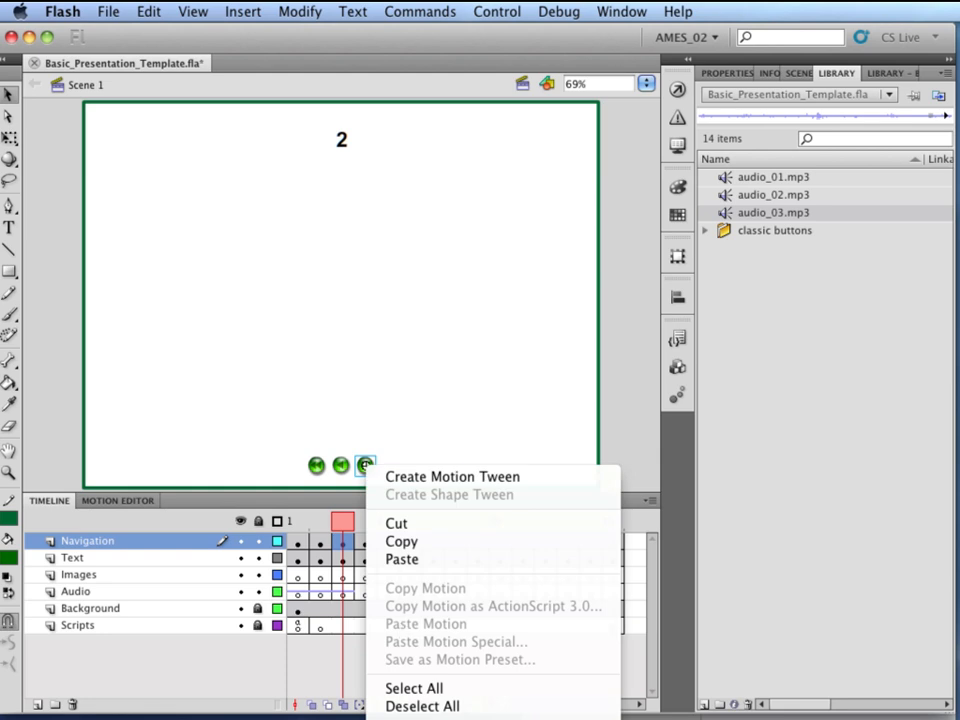
click(420, 716)
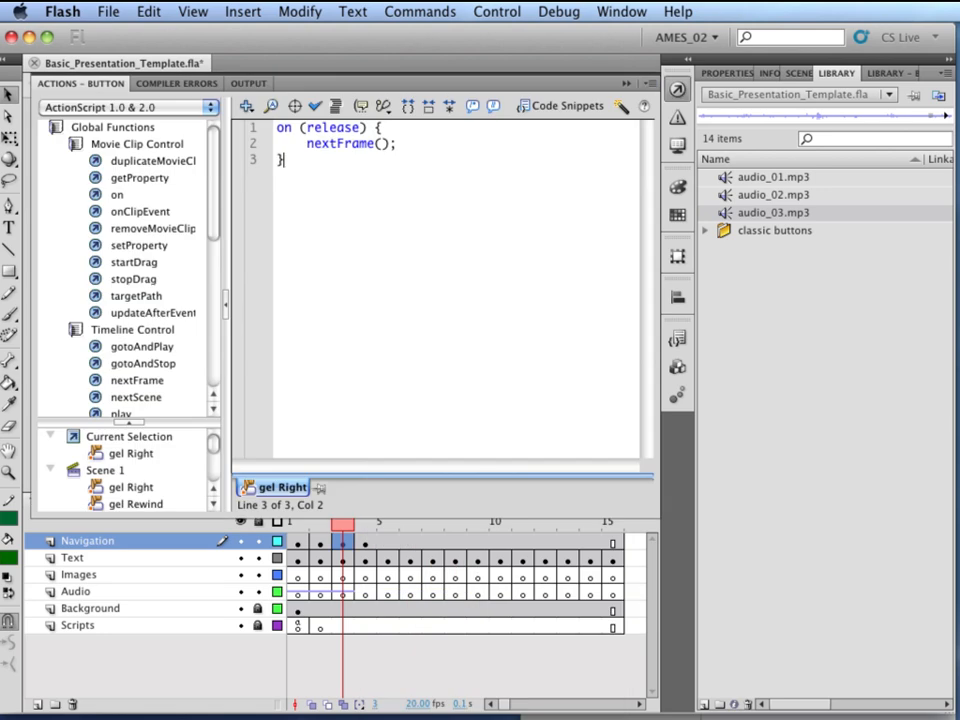
Add stopAllSounds(); before nextFrame(); in the forward button's release script on frame 3 and close the script editor.
click(100, 129)
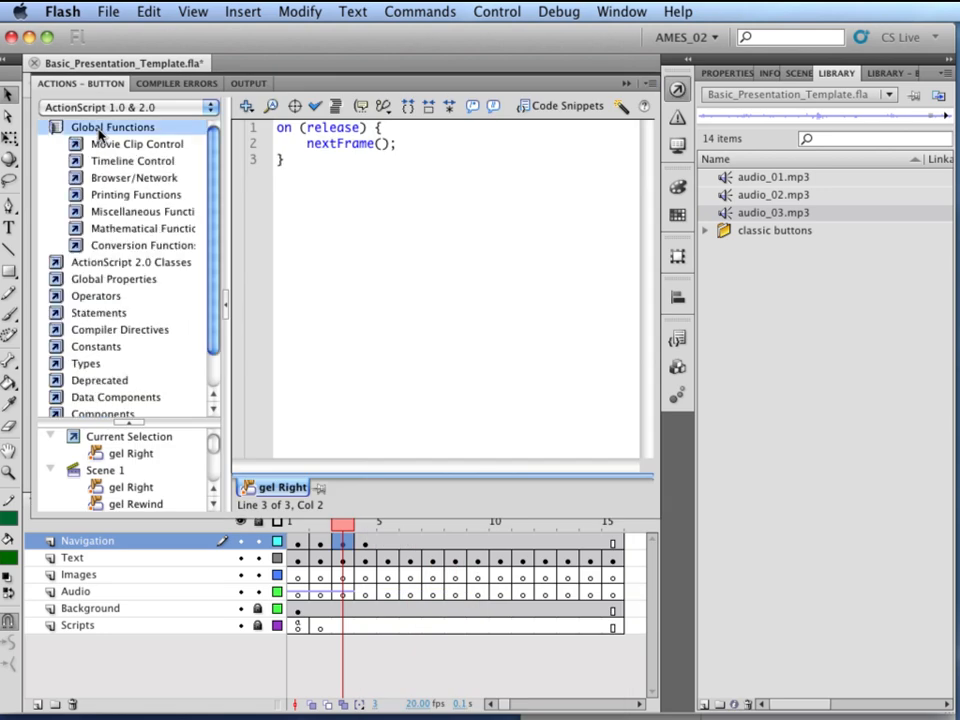
click(120, 163)
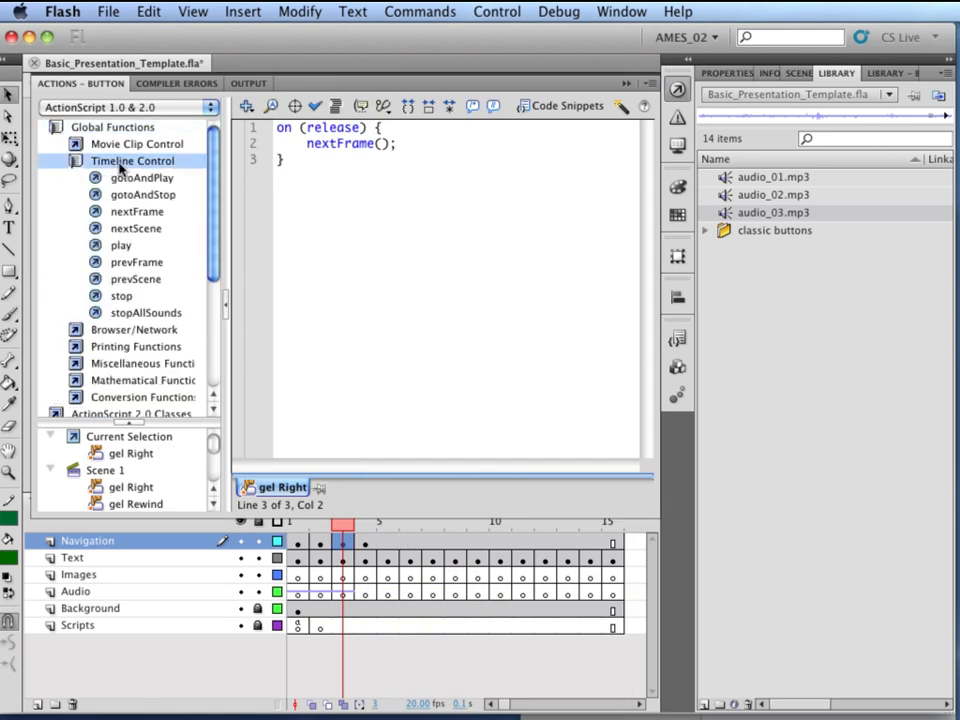
click(407, 131)
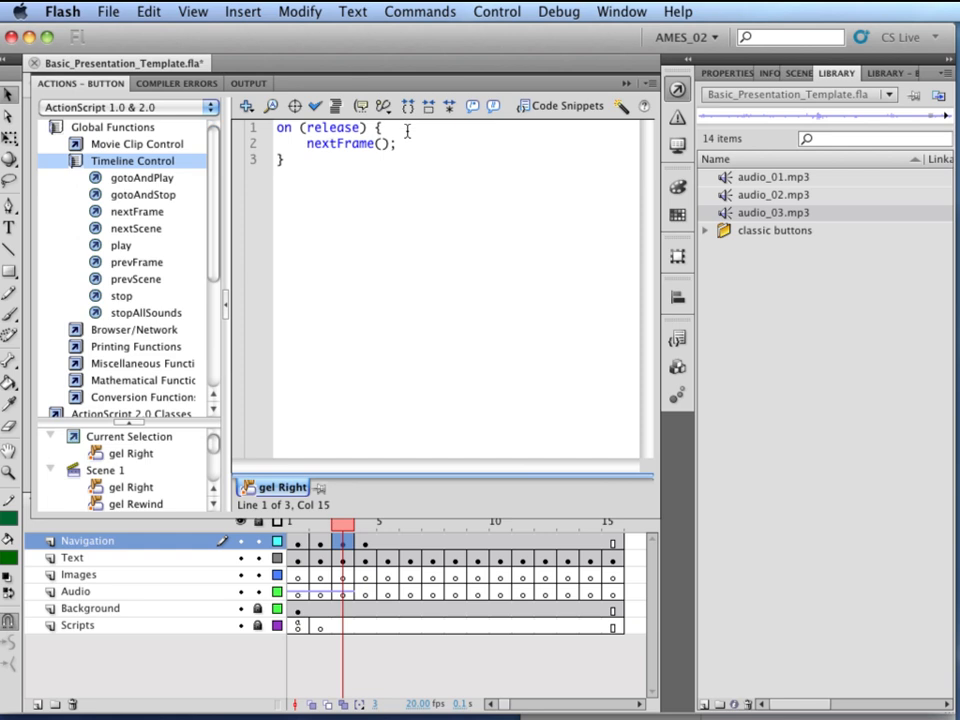
key(Return)
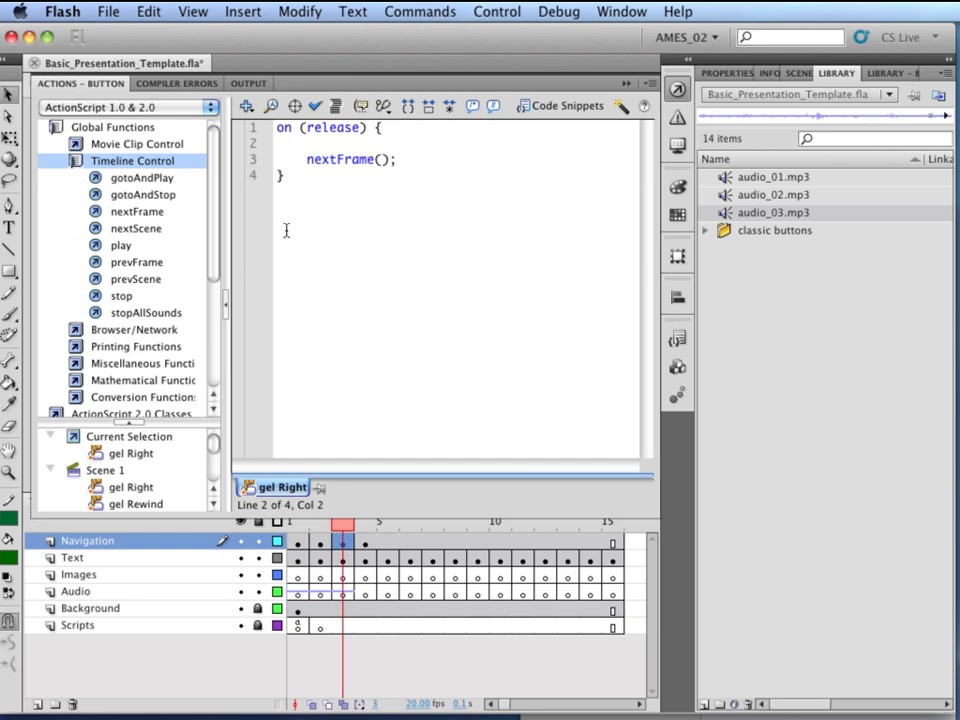
double_click(160, 313)
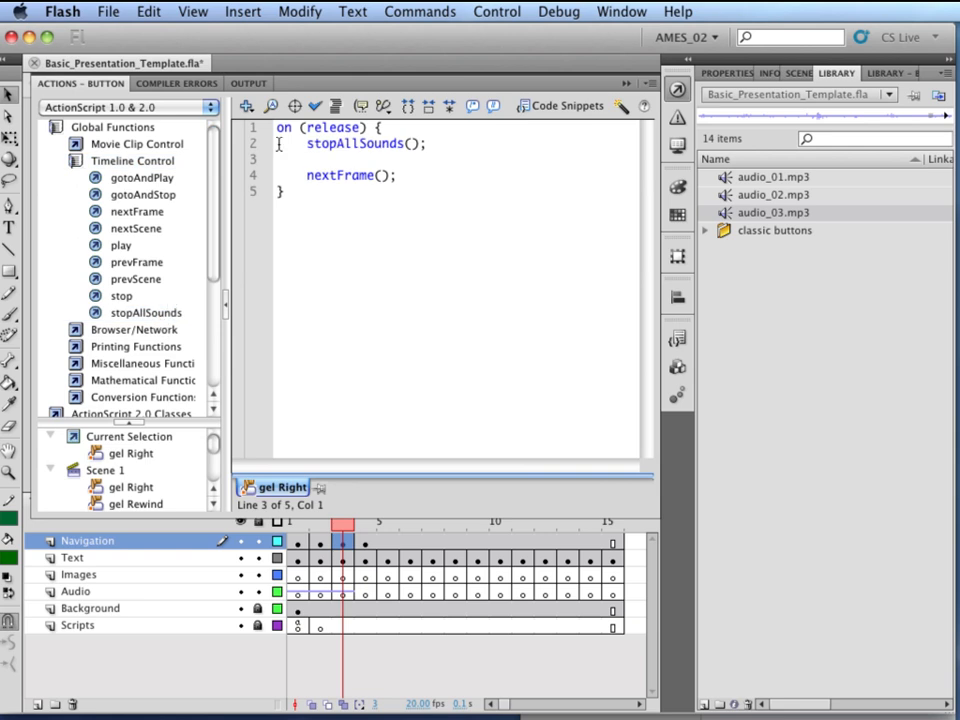
key(BackSpace)
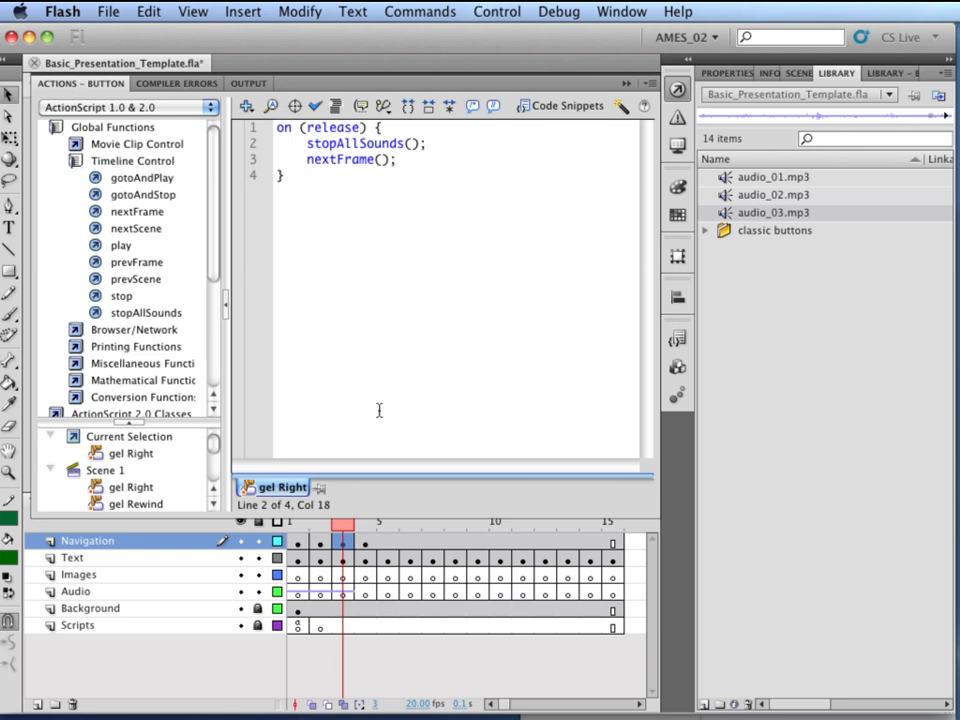
click(264, 656)
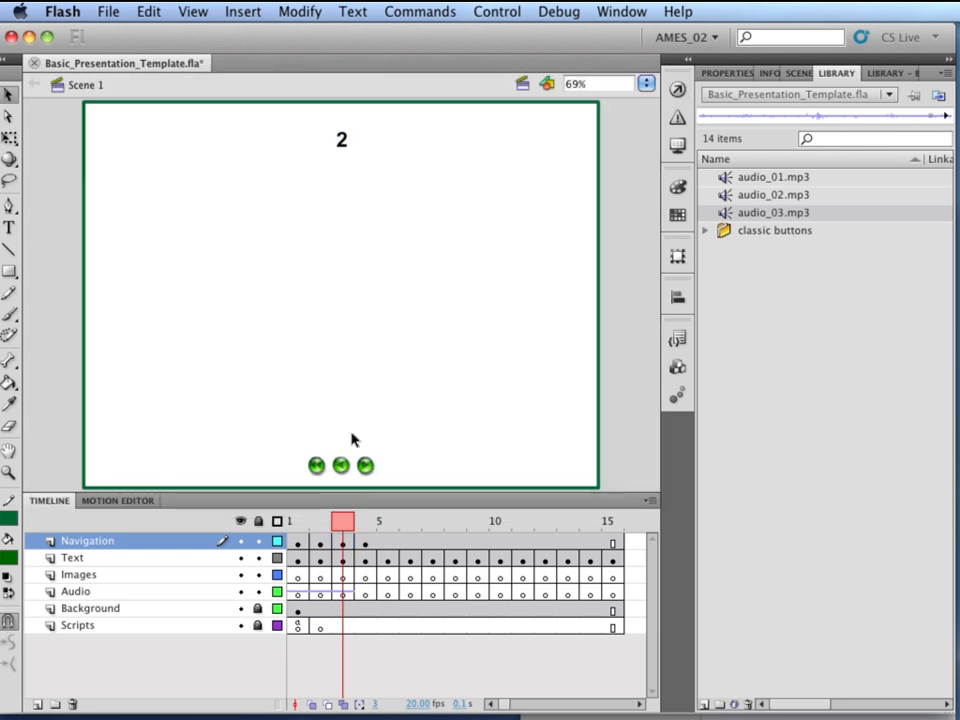
Add stopAllSounds(); before prevFrame(); in the back button's release script on frame 3 and close the script editor.
click(341, 465)
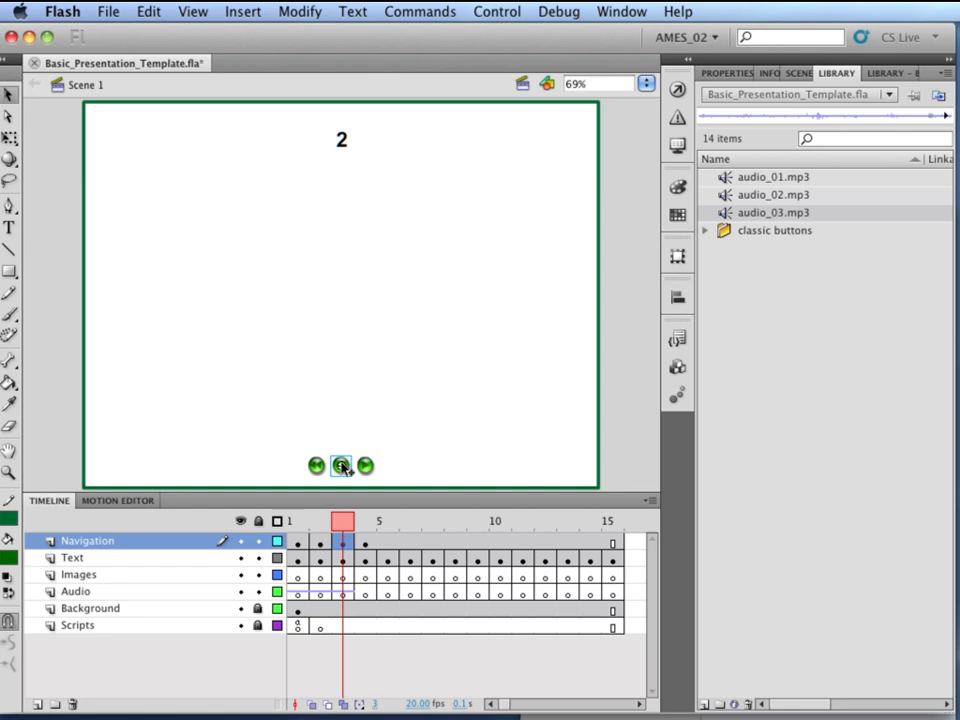
right_click(342, 467)
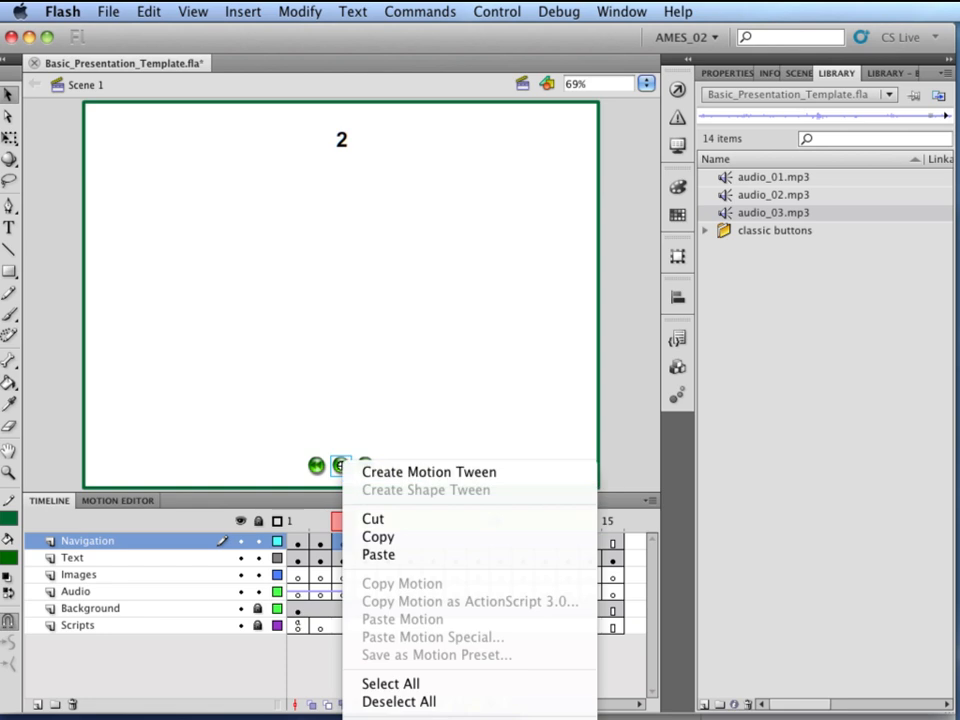
click(392, 717)
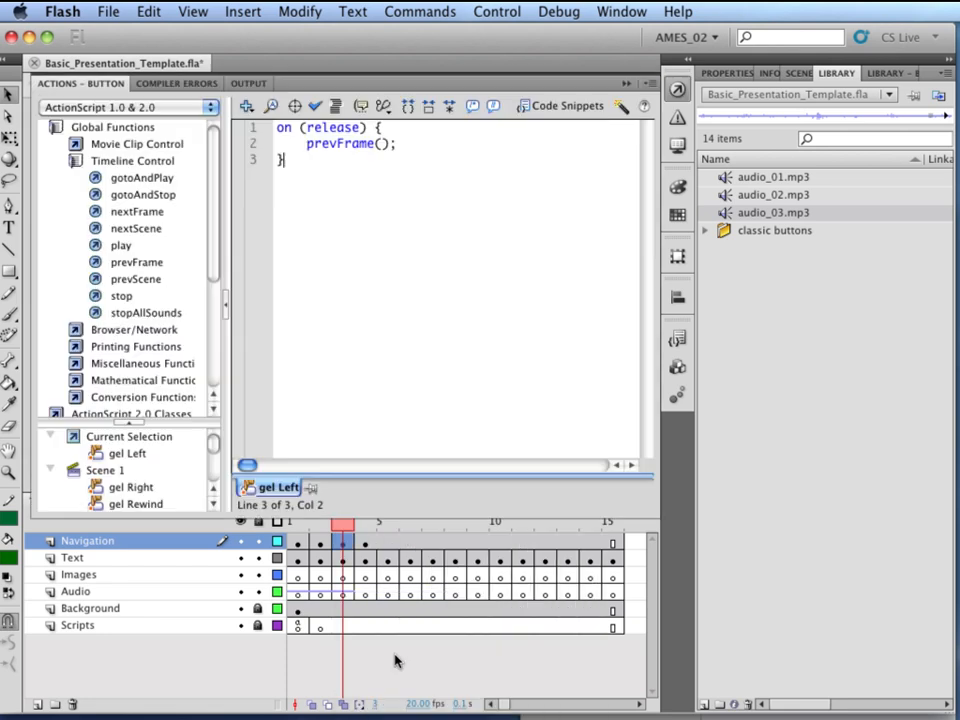
click(405, 130)
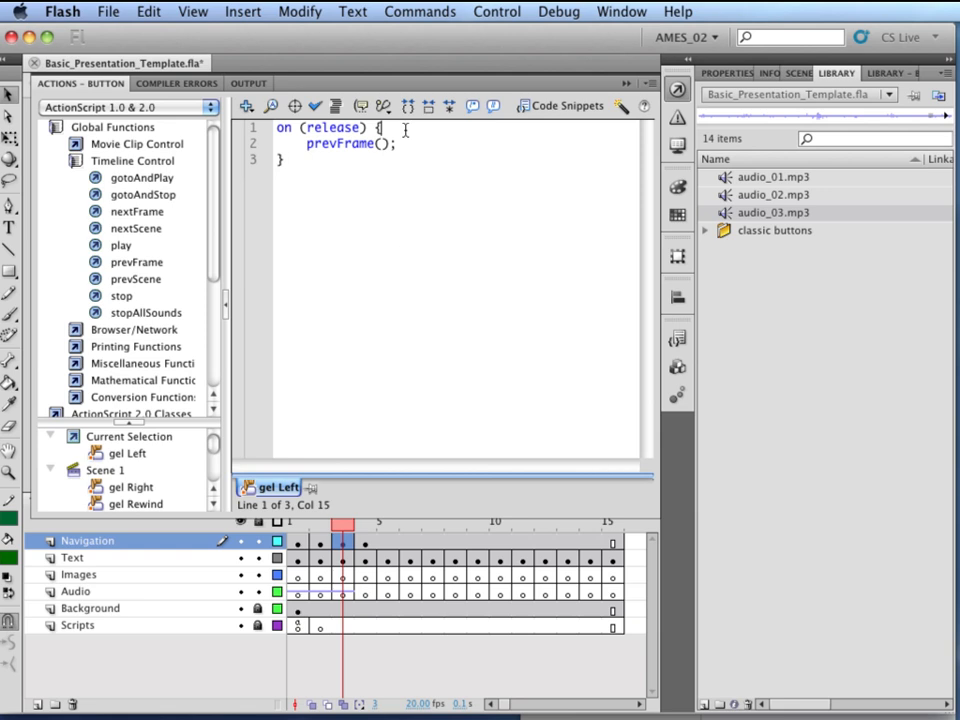
key(Return)
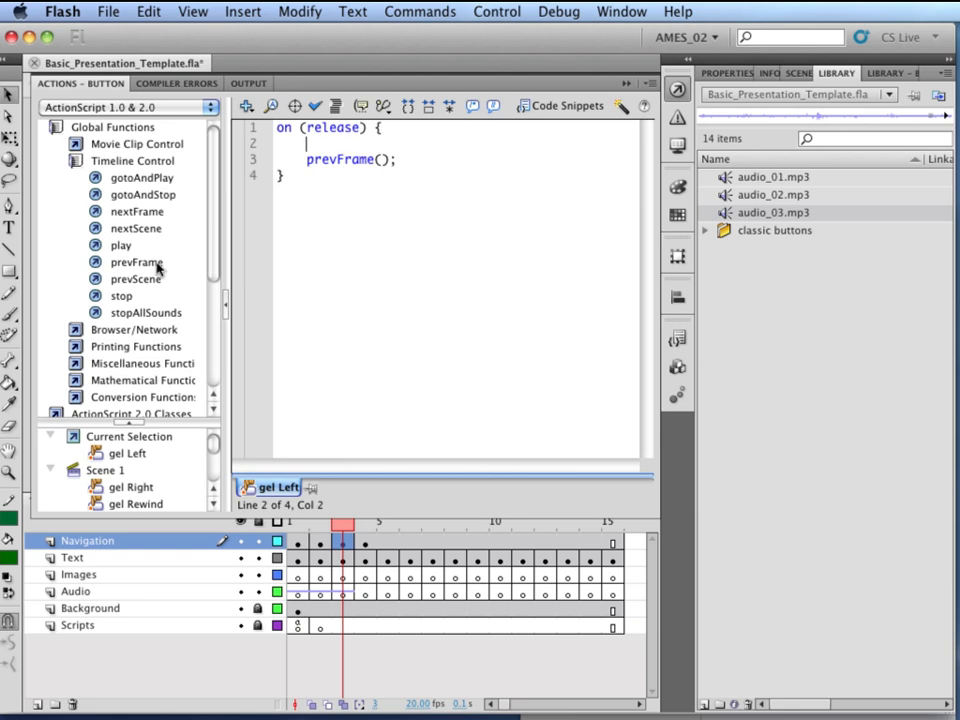
double_click(148, 319)
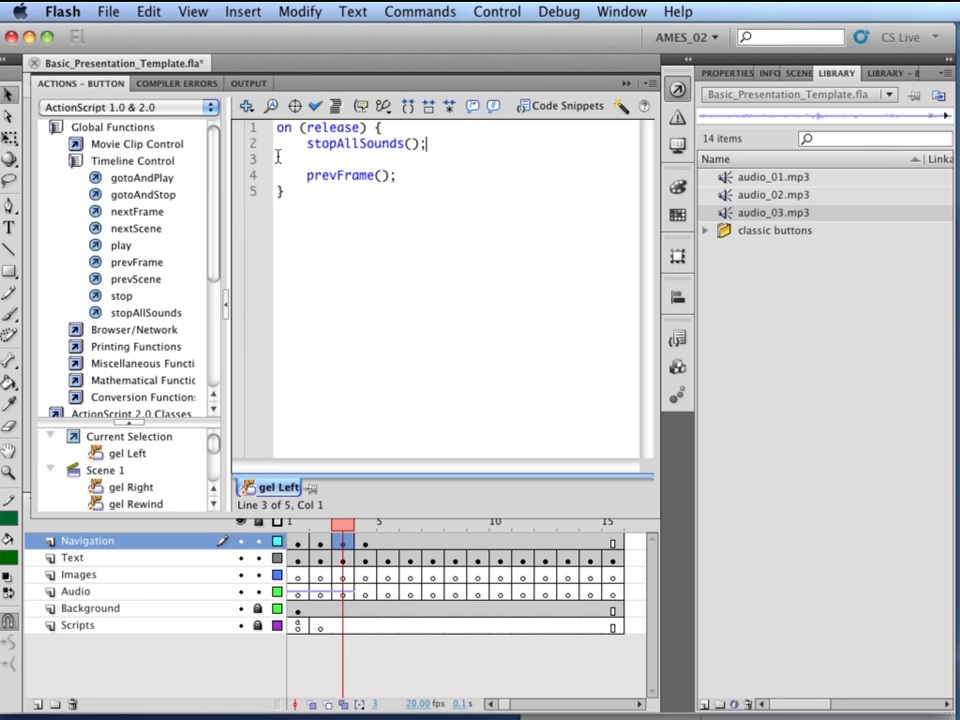
key(BackSpace)
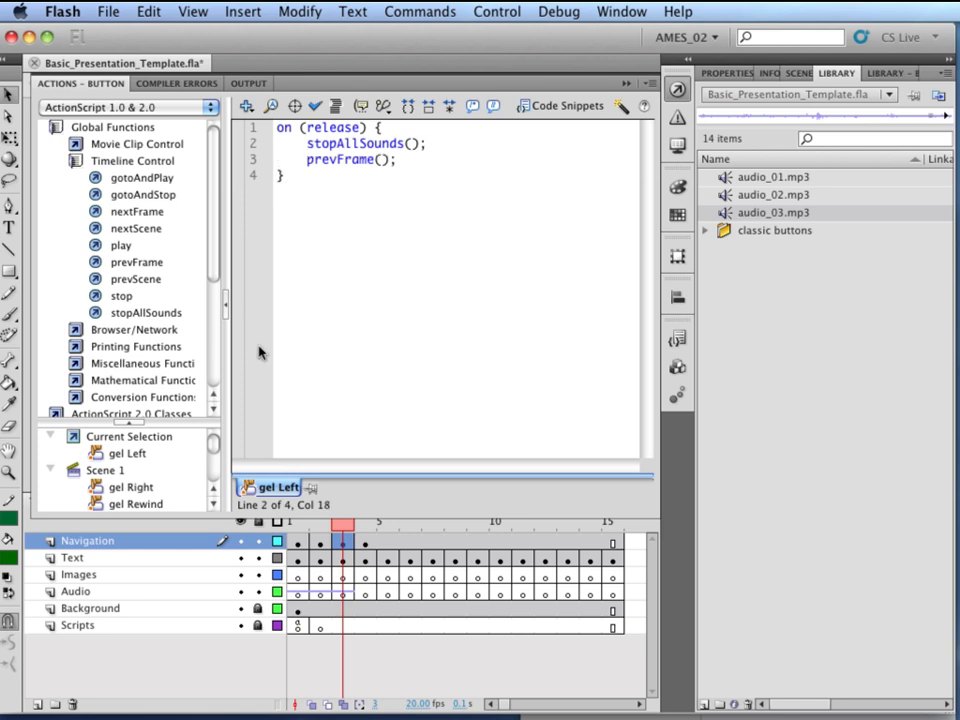
key(F9)
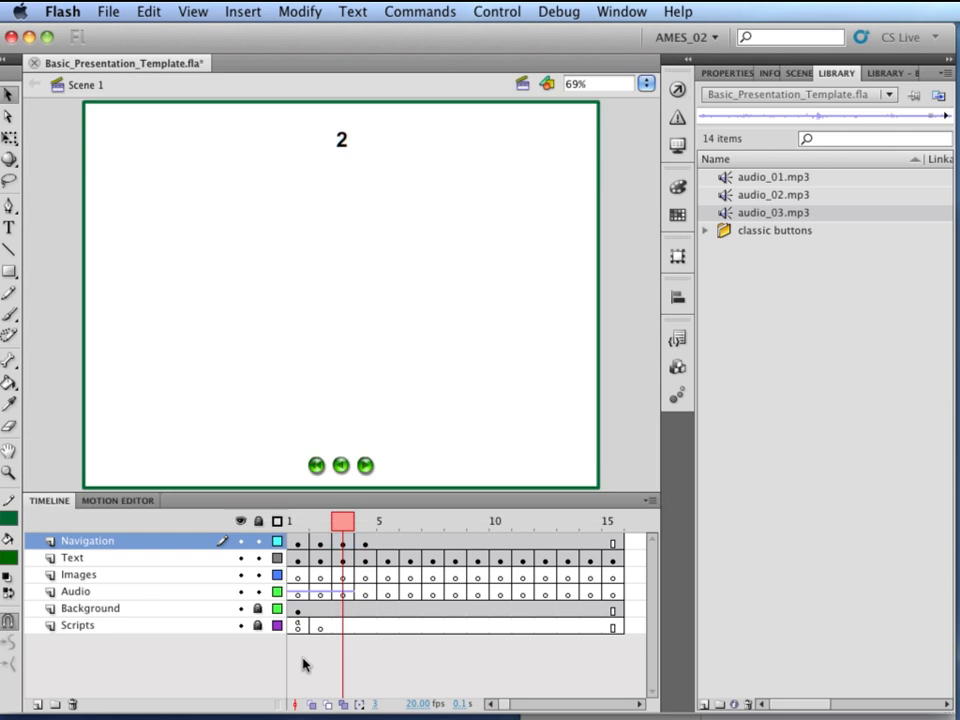
Check the rewind button on frame 3 and the contents of the Text and Images layers.
click(315, 467)
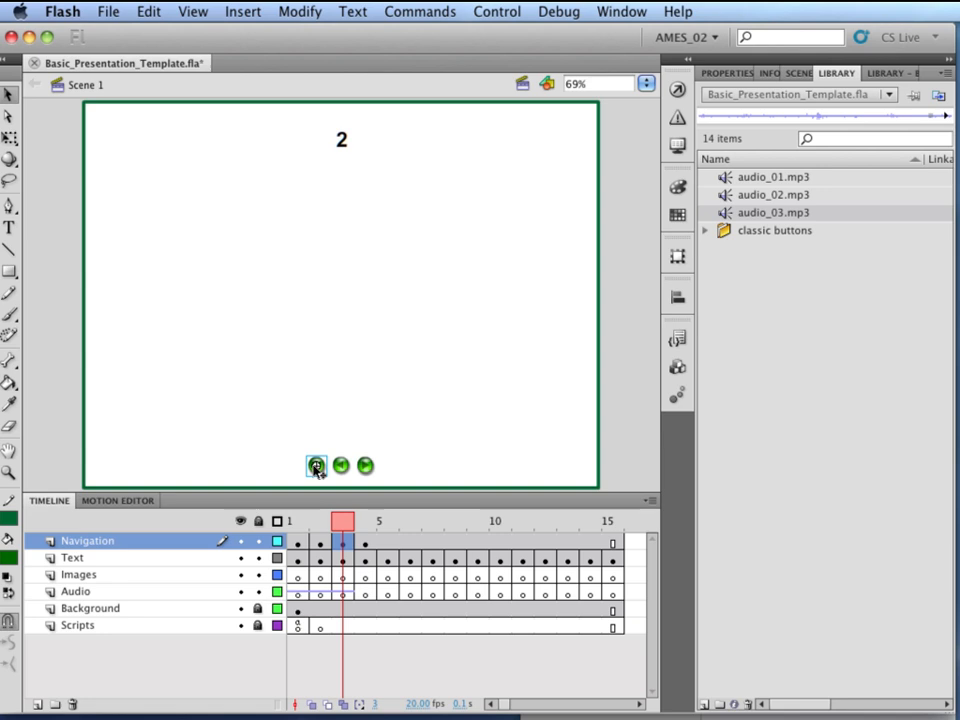
click(318, 493)
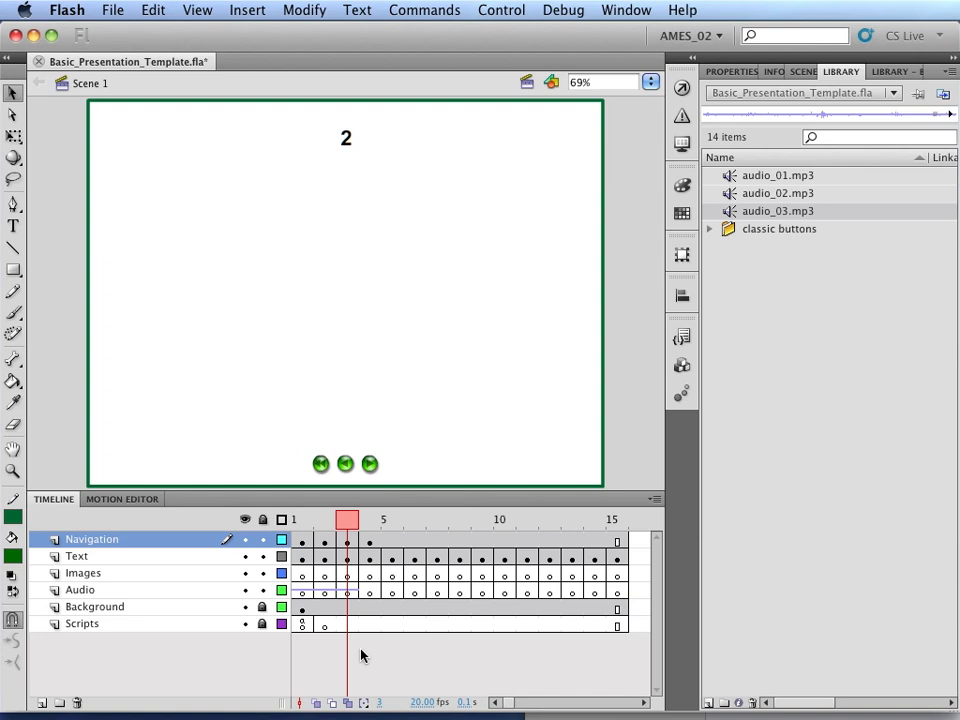
click(113, 558)
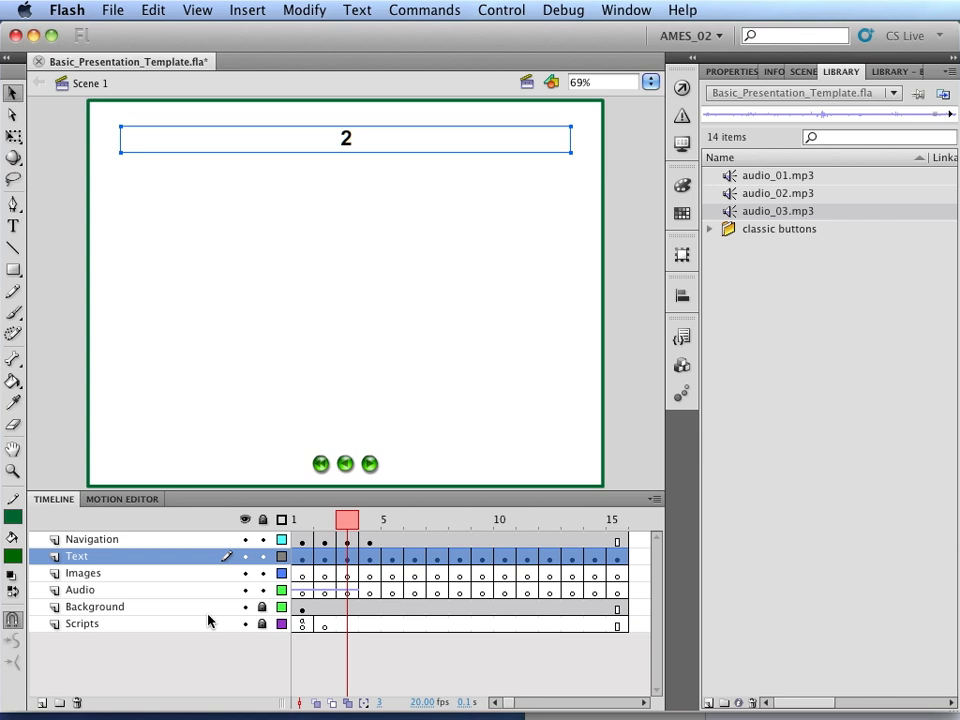
click(162, 574)
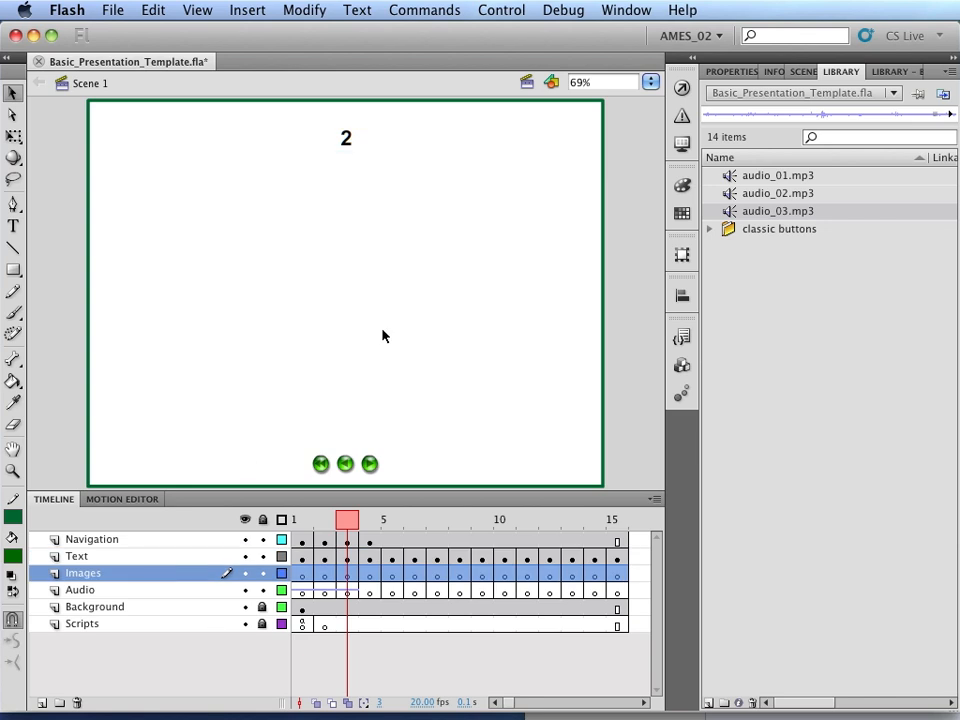